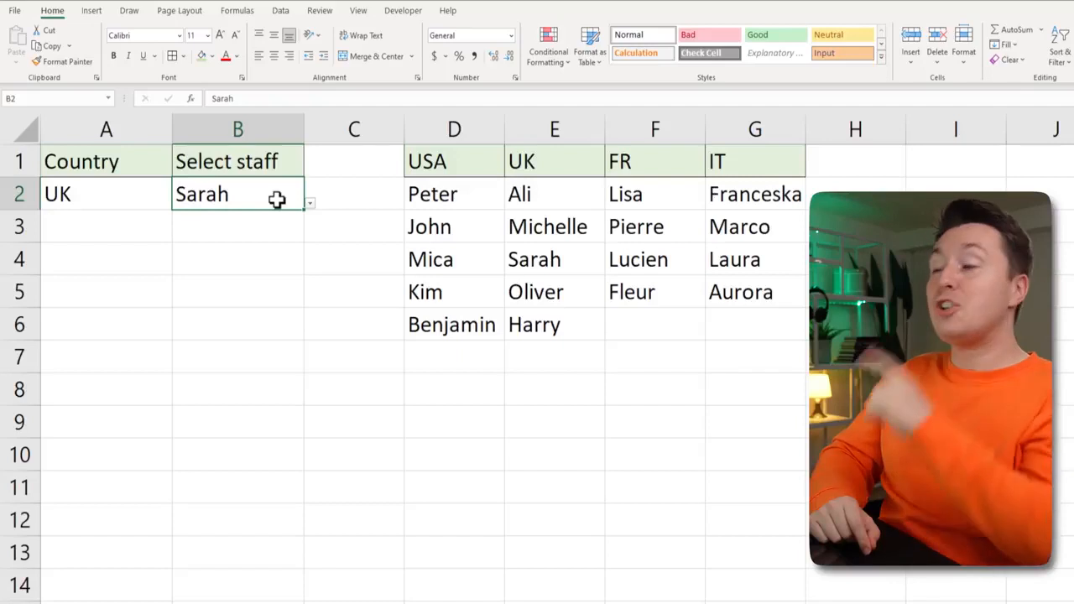
Check the drop-down choices for staff in B2 and for country in A2.
left_click(310, 205)
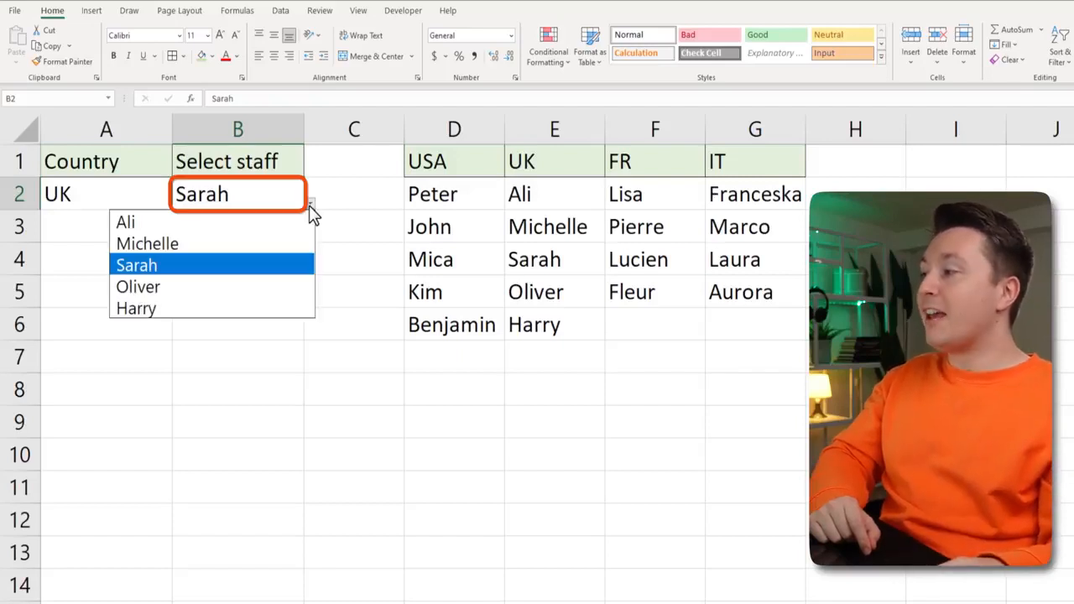
left_click(309, 210)
left_click(118, 190)
left_click(178, 208)
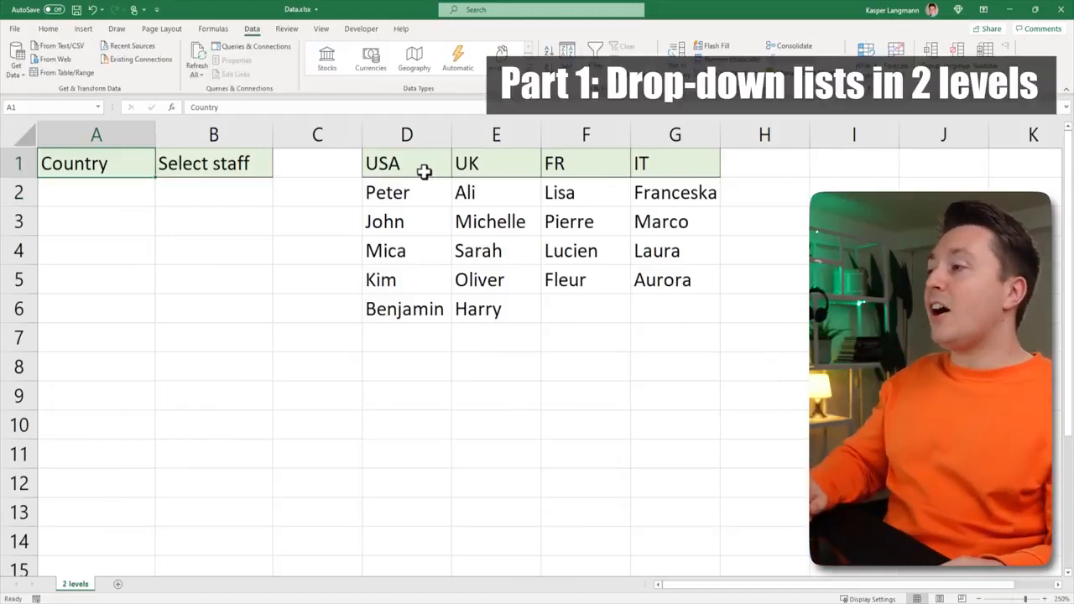
Review the country headers in D1:G1 and the staff ranges listed beneath them, including the UK, FR and IT columns.
left_click_drag(424, 170, 691, 167)
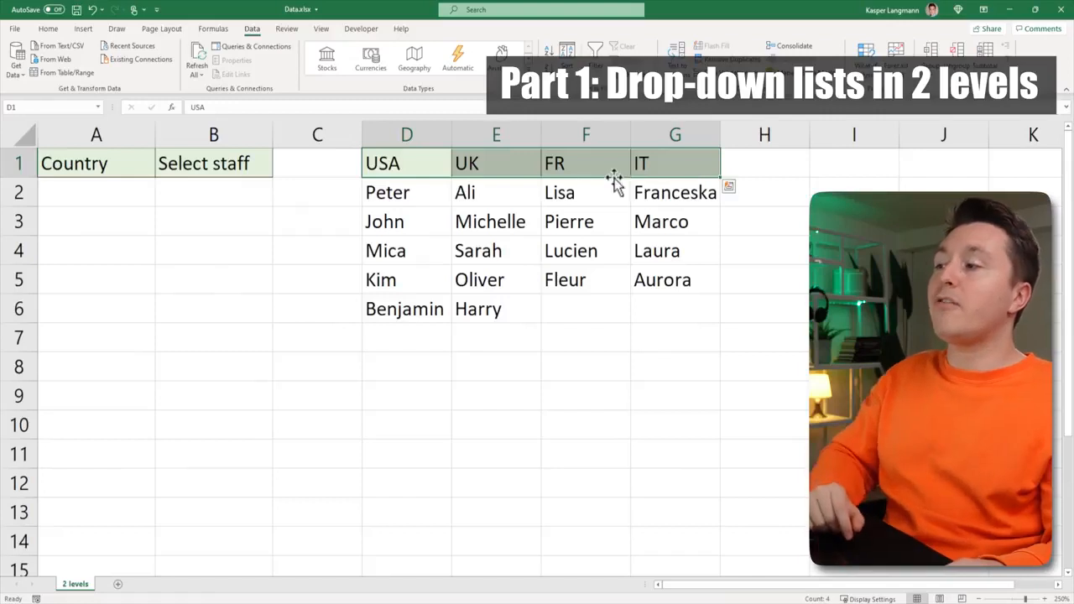
left_click_drag(424, 188, 663, 299)
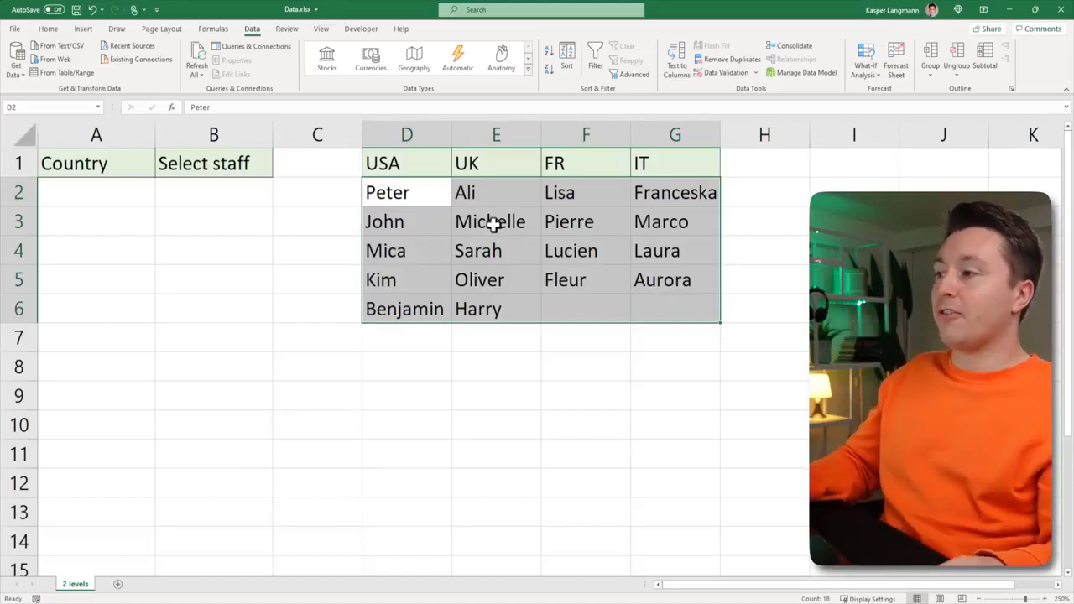
key("Down")
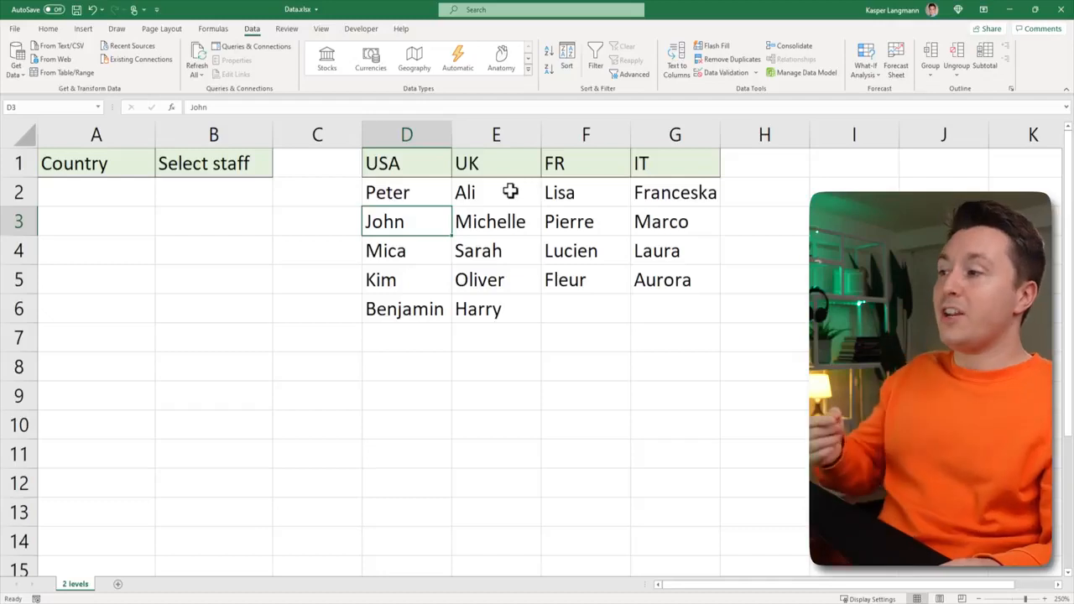
left_click_drag(500, 193, 493, 309)
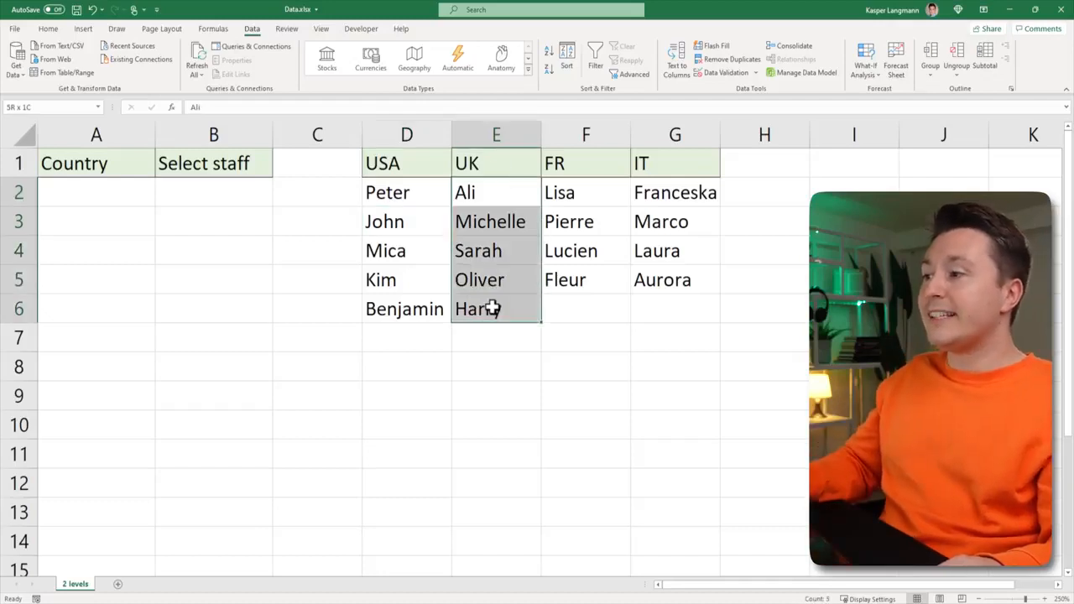
left_click_drag(597, 190, 588, 295)
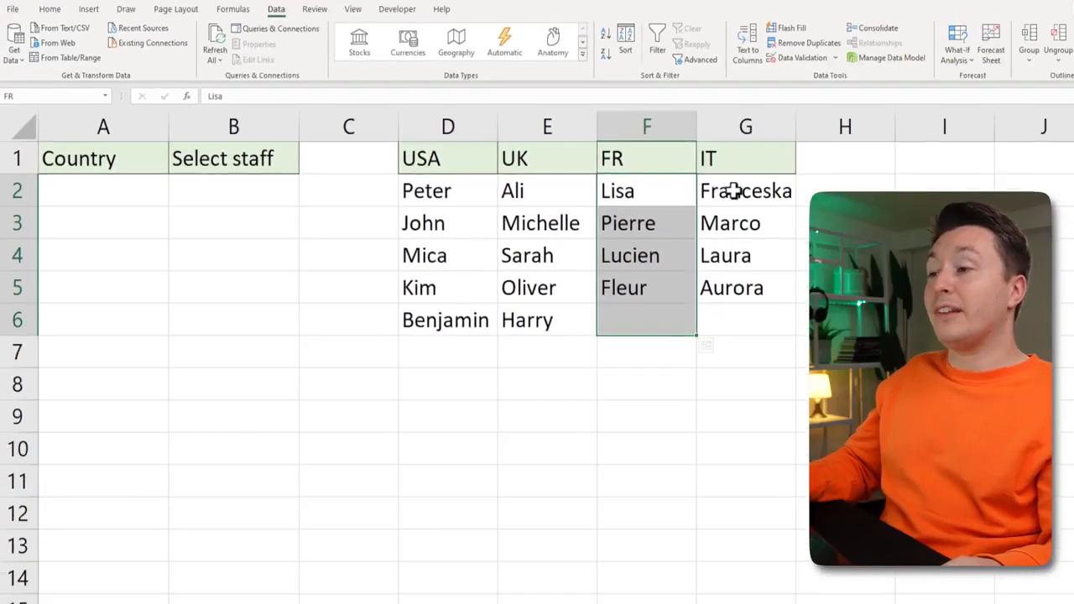
left_click_drag(734, 191, 736, 308)
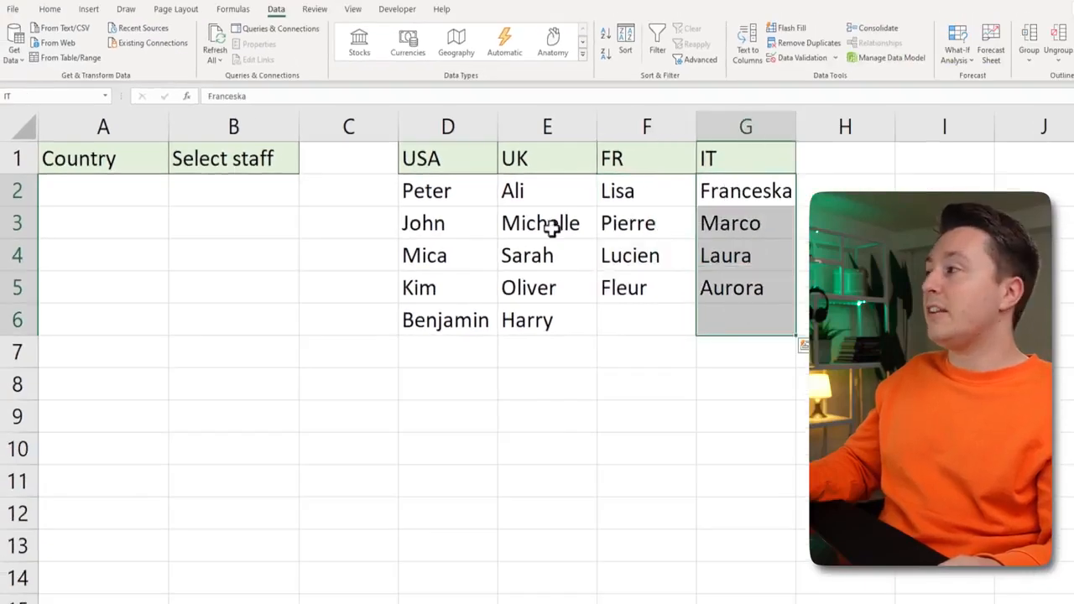
left_click_drag(534, 186, 544, 311)
Name the range D2:D6, containing the staff listed under the USA header, as USA.
left_click_drag(448, 192, 445, 311)
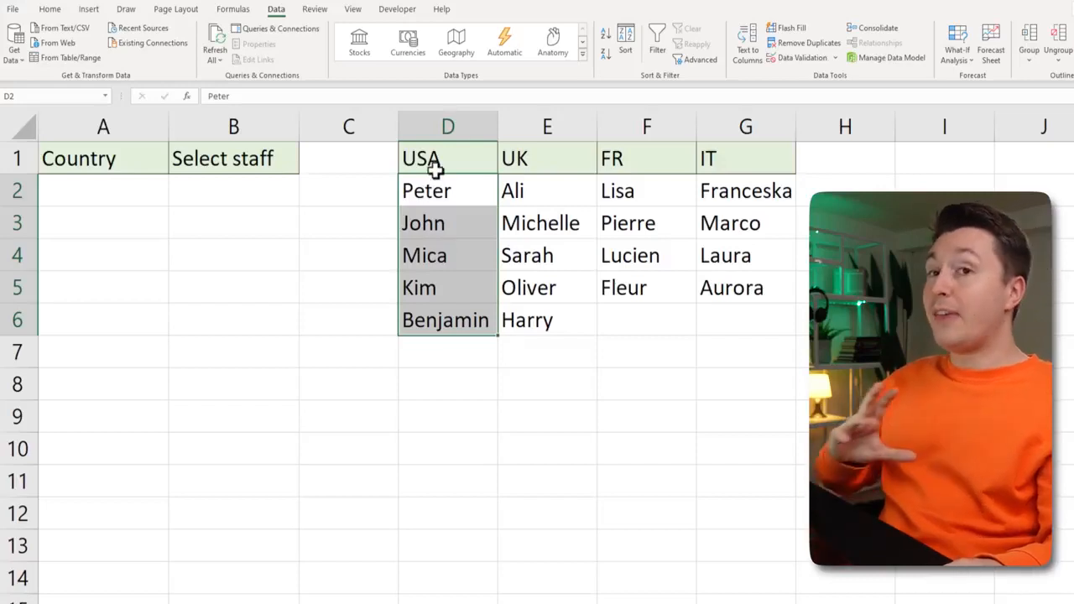
left_click(26, 95)
type("USA")
key("Return")
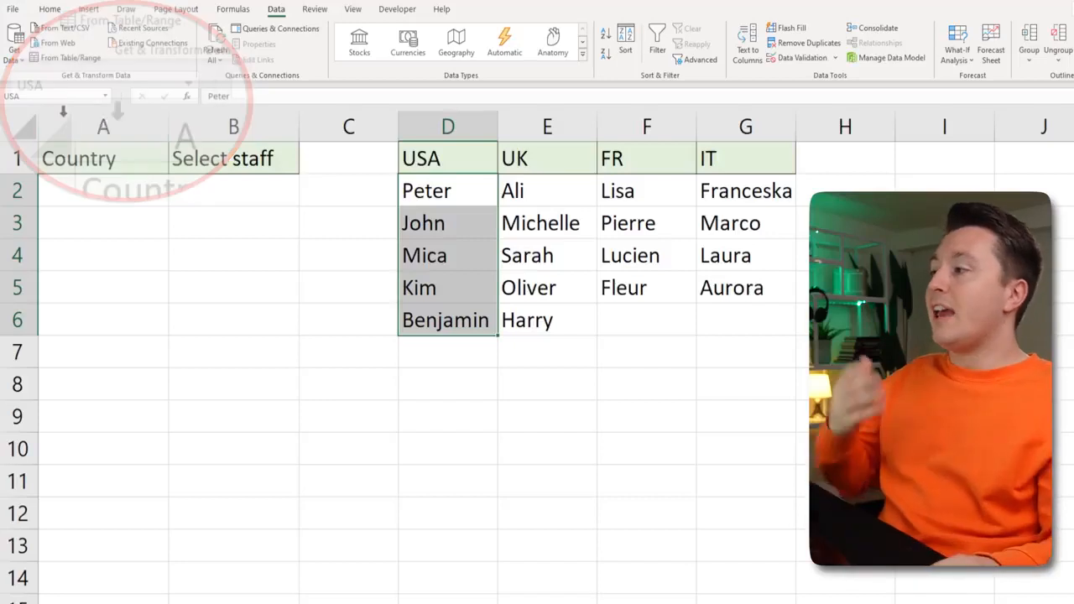
Add list data validation to the Country cells A2:A12, using the headers =$D$1:$G$1 as the source.
left_click(129, 199)
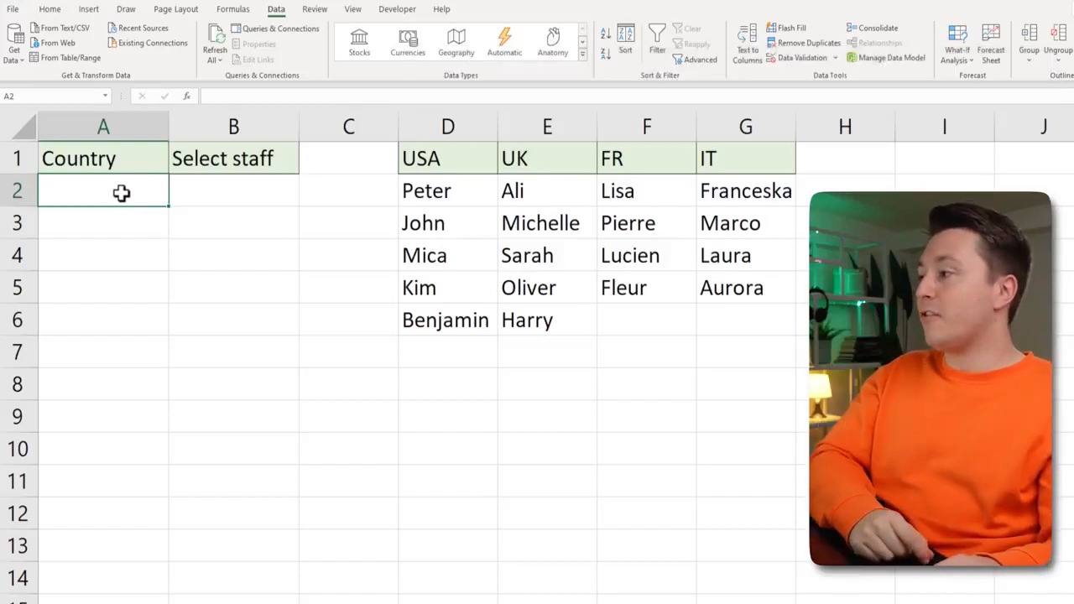
left_click_drag(126, 188, 108, 446)
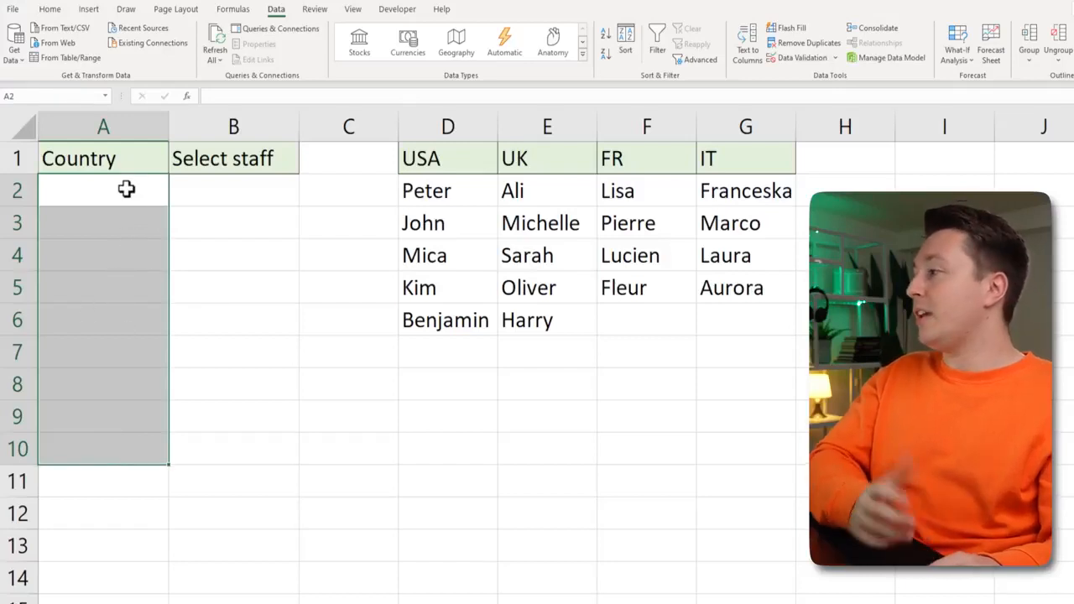
left_click_drag(113, 184, 112, 514)
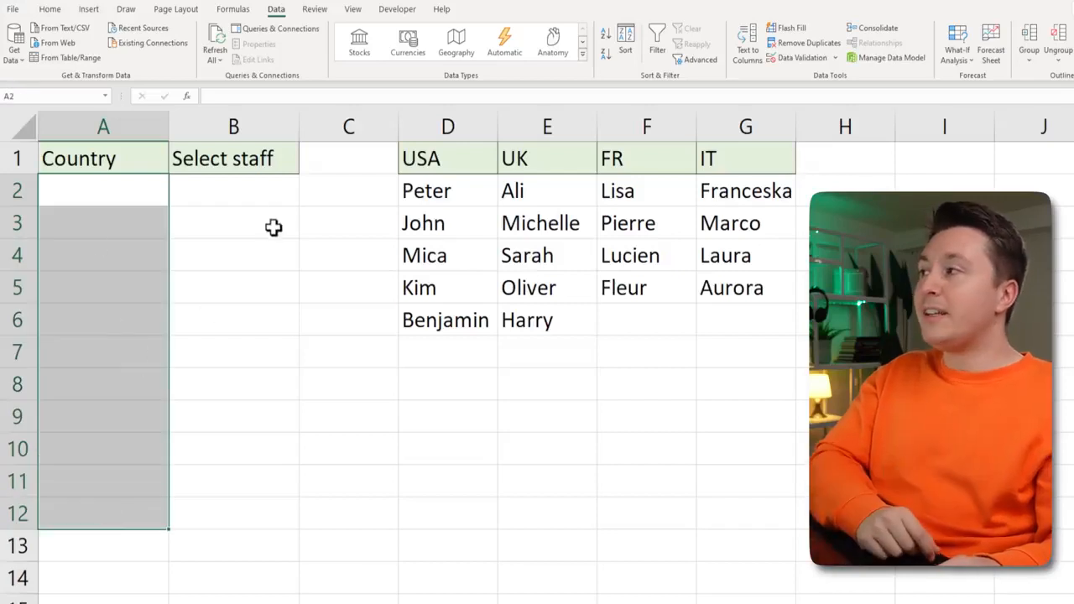
left_click(795, 58)
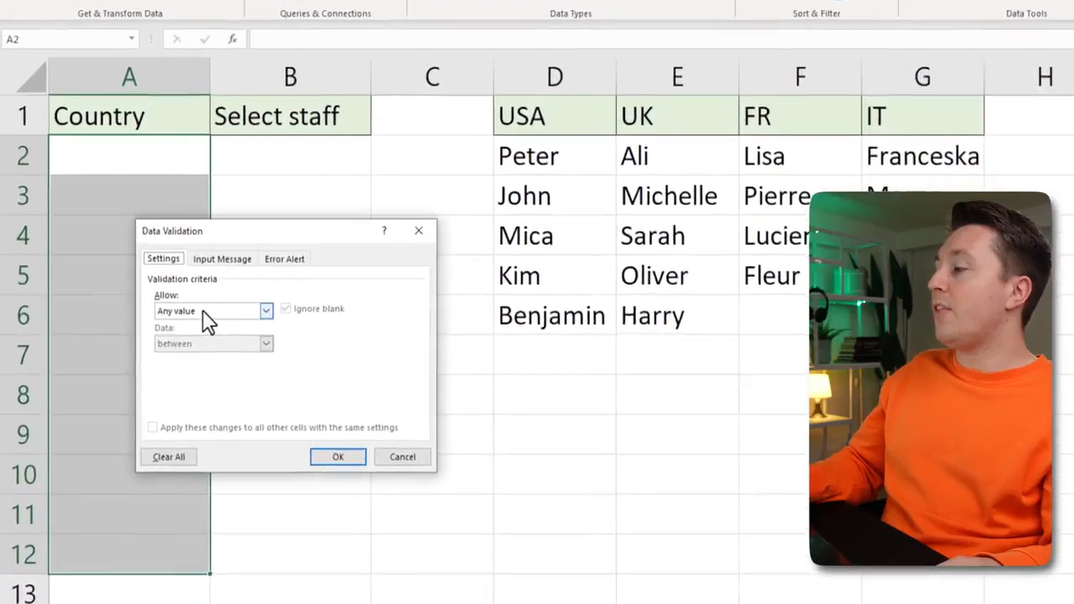
left_click(160, 316)
left_click(141, 354)
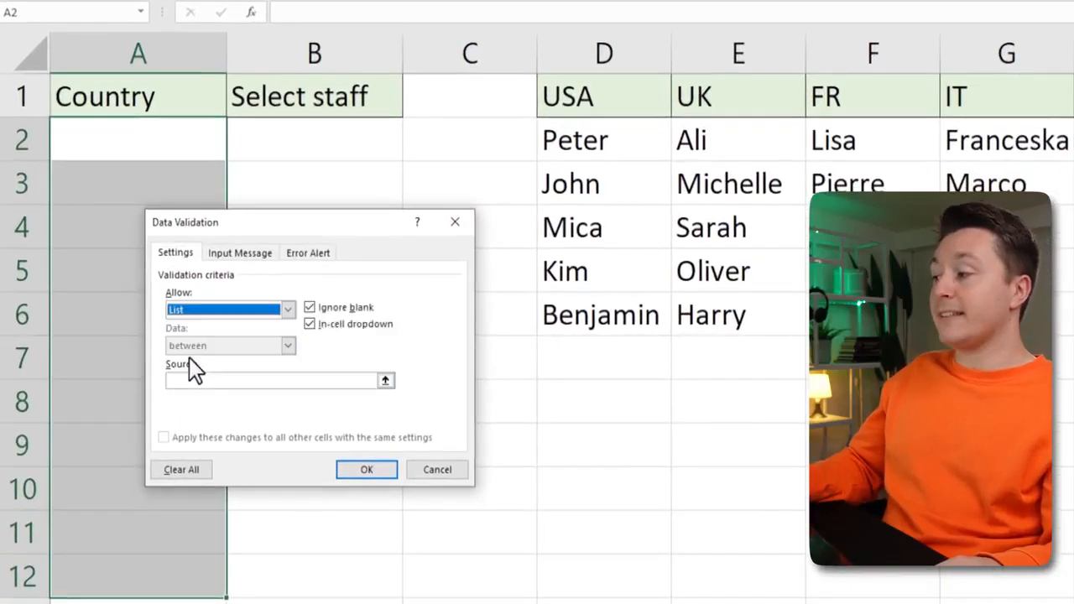
left_click(206, 382)
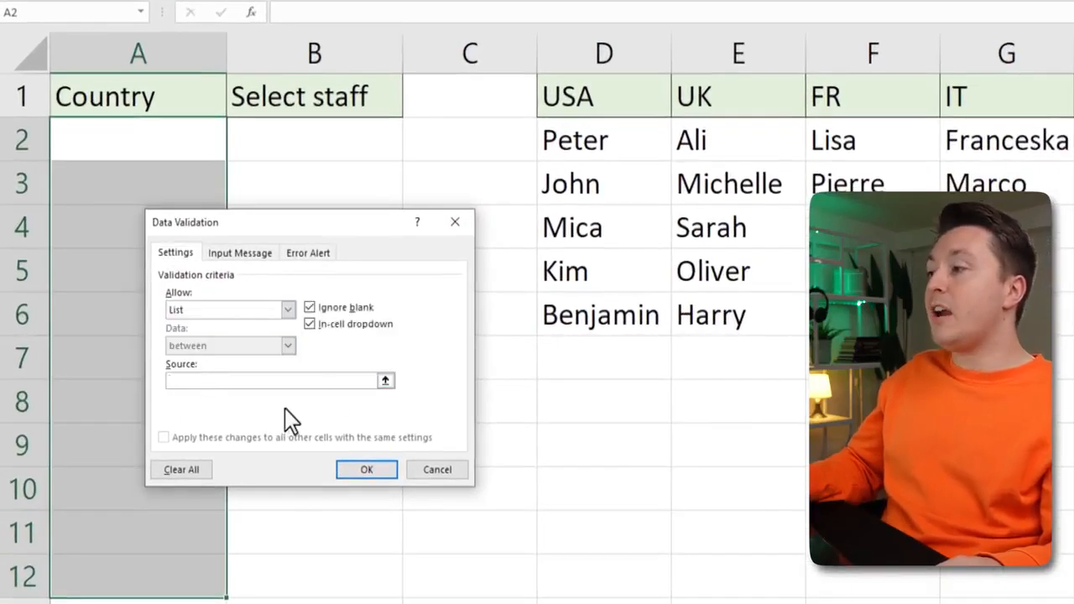
left_click_drag(602, 94, 969, 92)
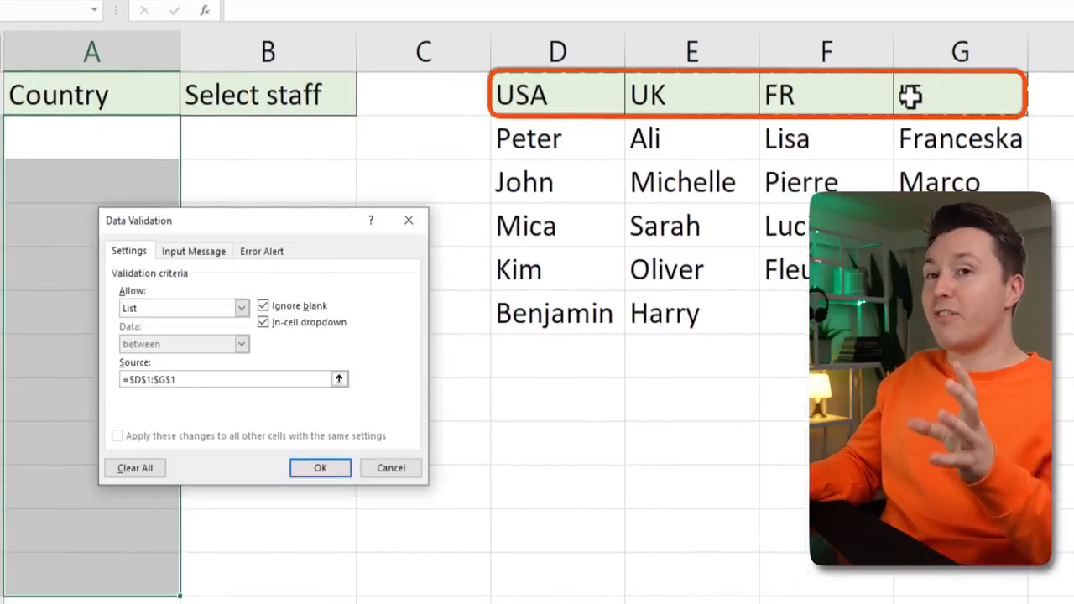
left_click(324, 467)
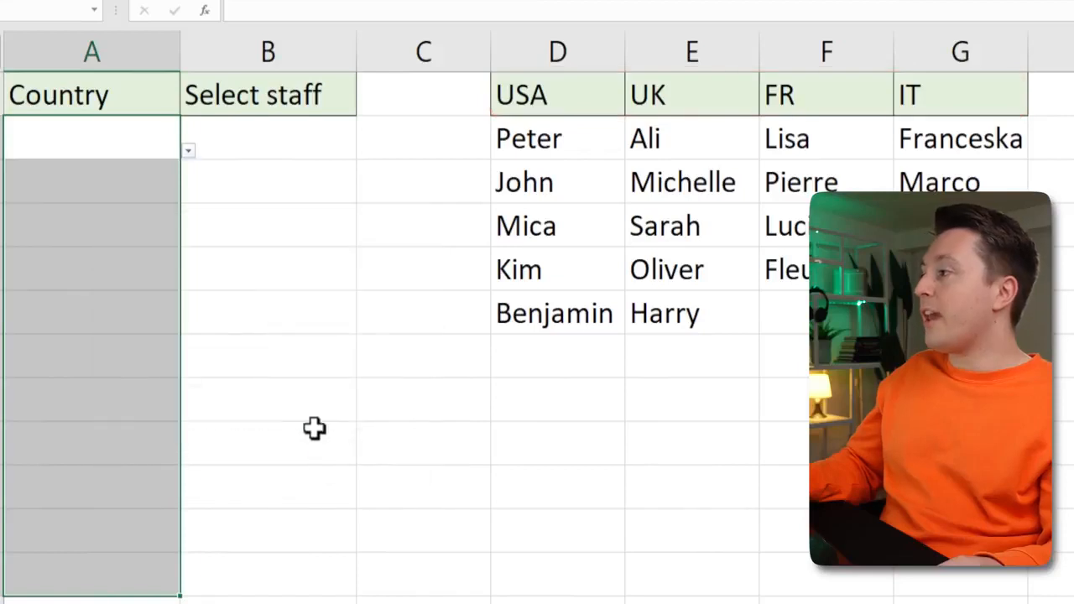
Check that cells in the Country column, such as A3 and A5, offer a drop-down list.
left_click(141, 184)
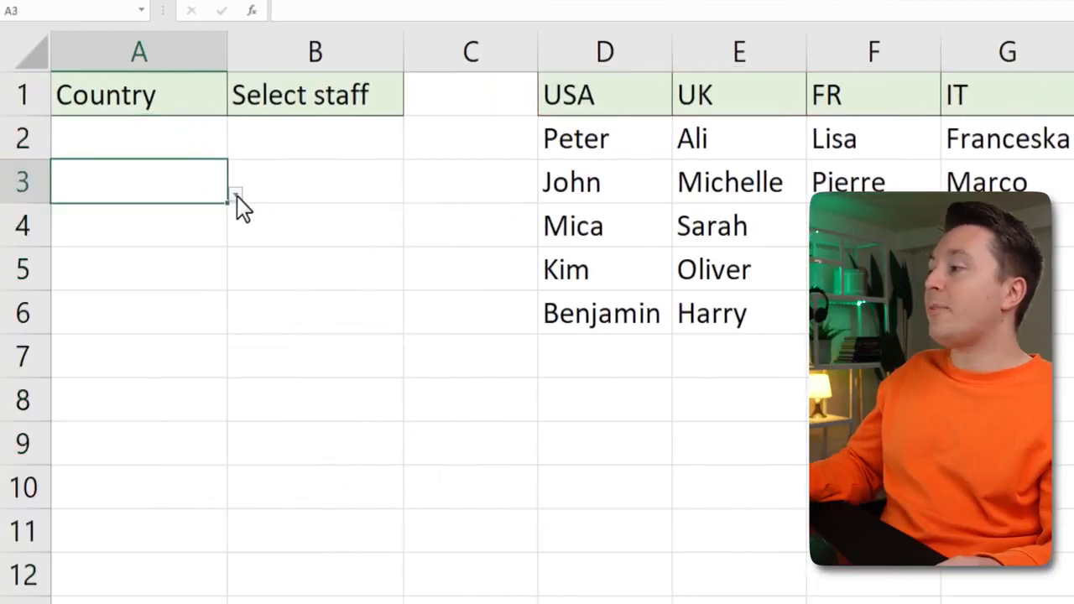
left_click(237, 196)
left_click(236, 194)
left_click(192, 253)
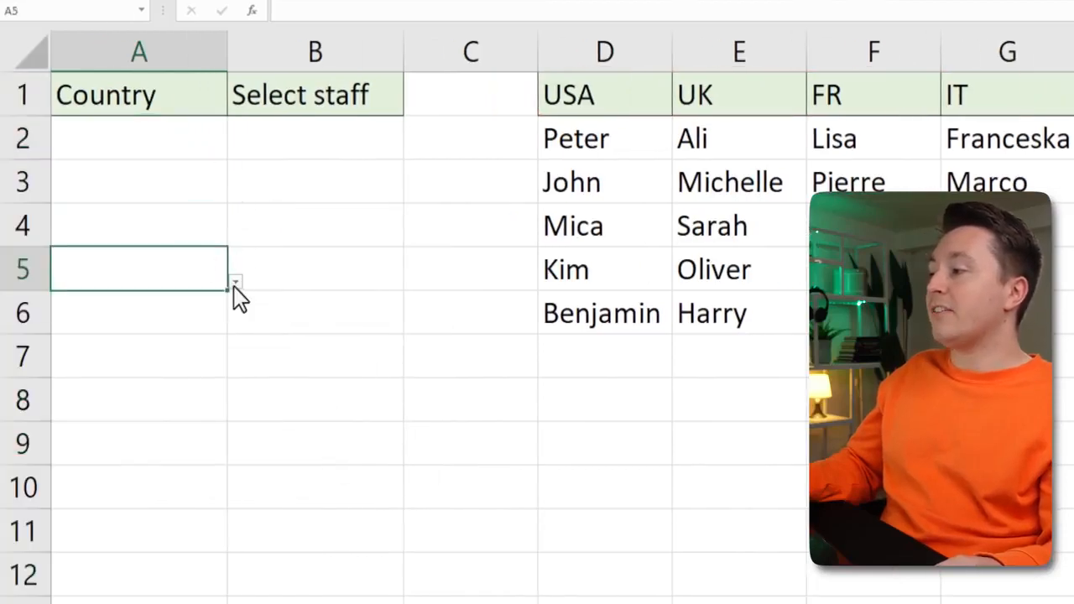
left_click(212, 147)
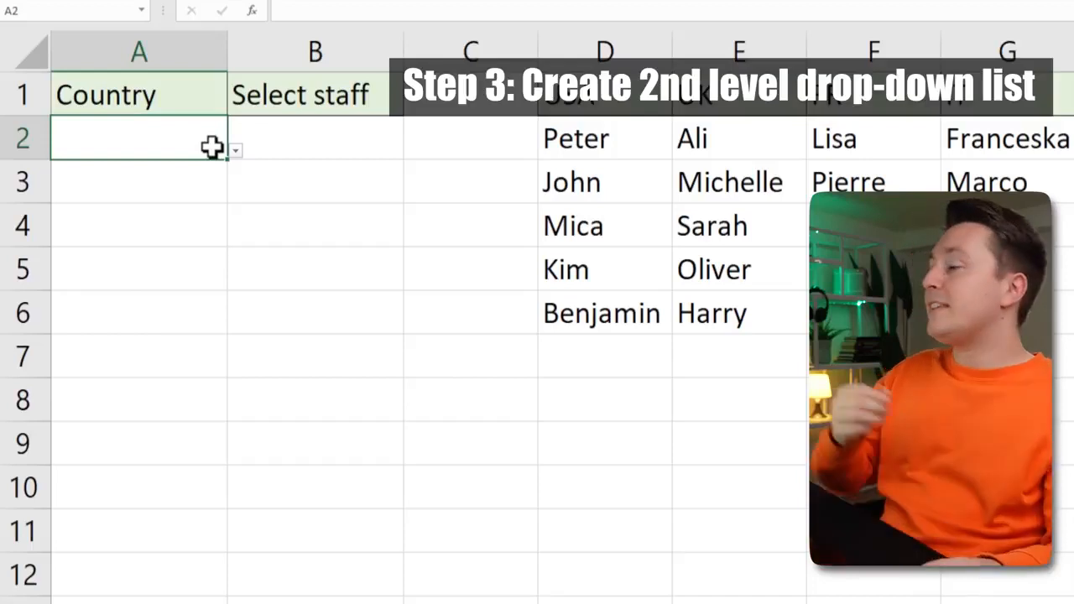
Start a data validation rule for the Select staff cells B2:B12 and allow List values.
left_click(281, 138)
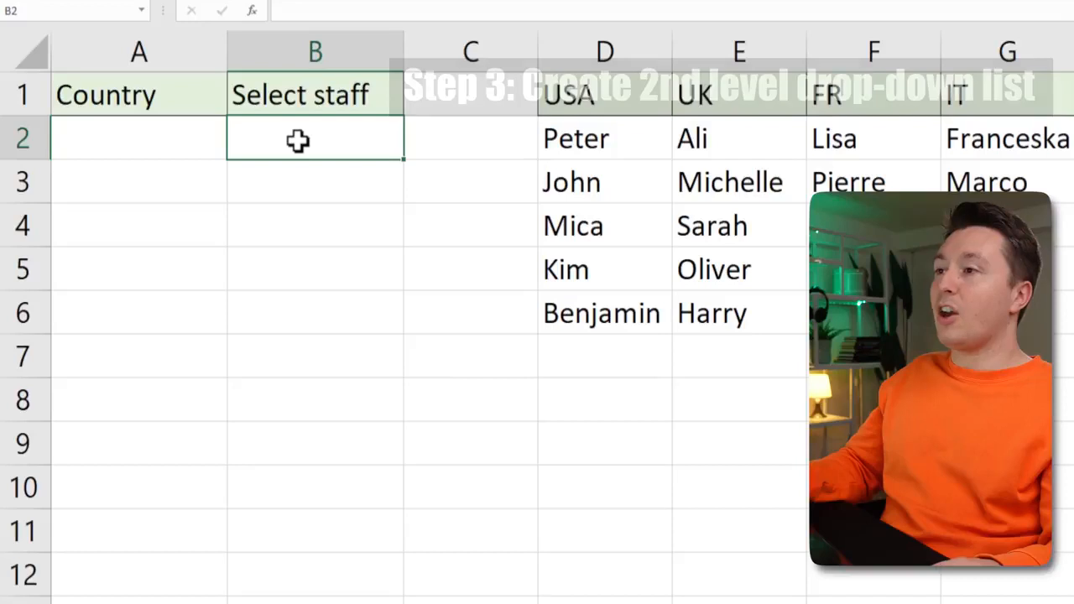
left_click_drag(333, 136, 317, 579)
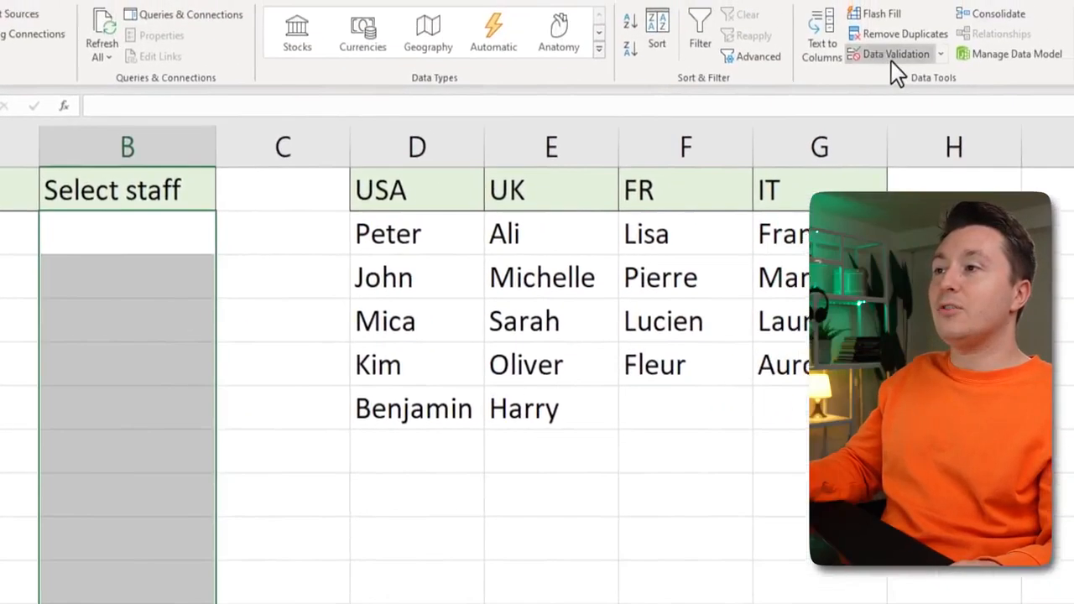
left_click(892, 58)
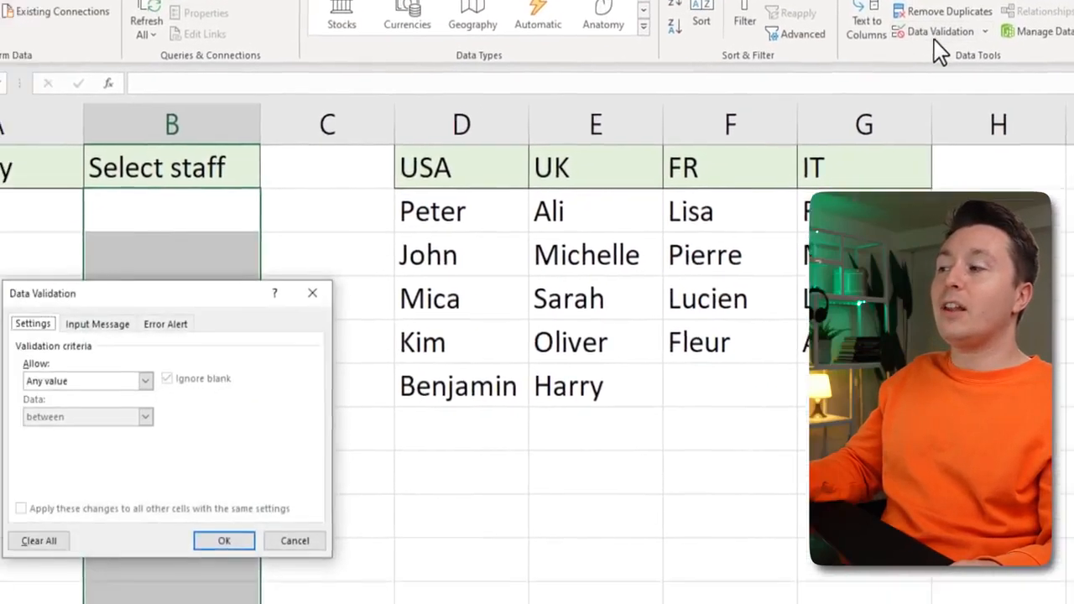
left_click(269, 311)
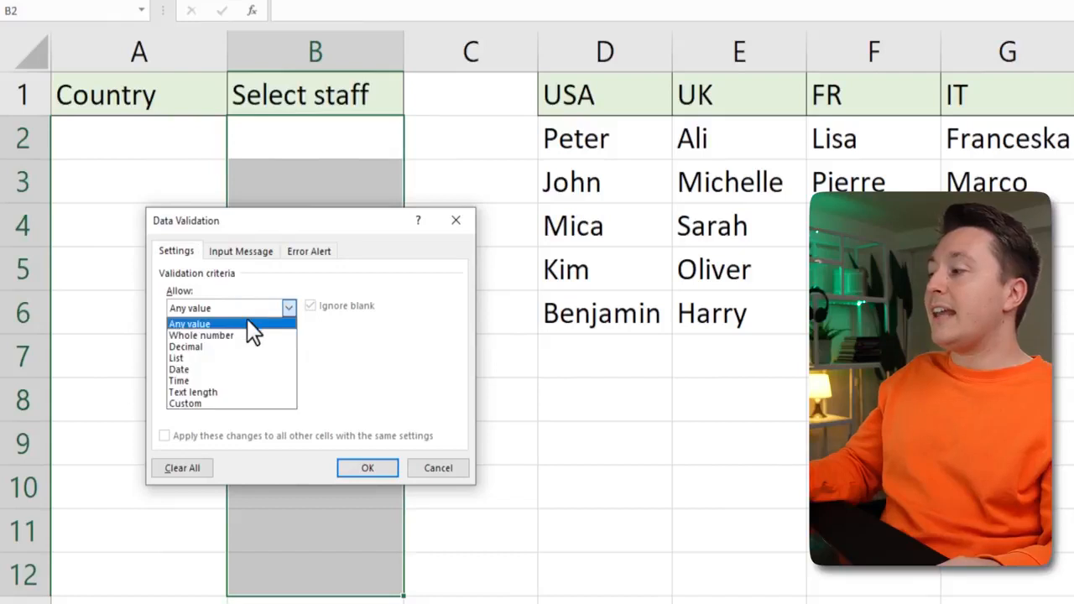
left_click(201, 357)
left_click_drag(349, 211, 799, 127)
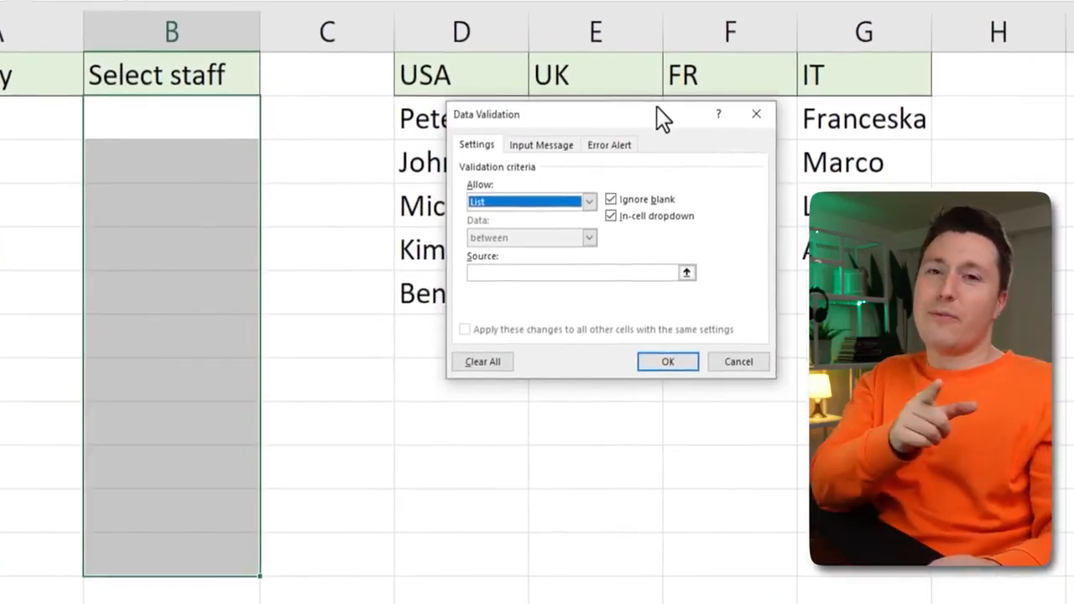
Set the staff list's validation source to =INDIRECT($A2), keeping the row reference relative, and apply the rule.
left_click(531, 273)
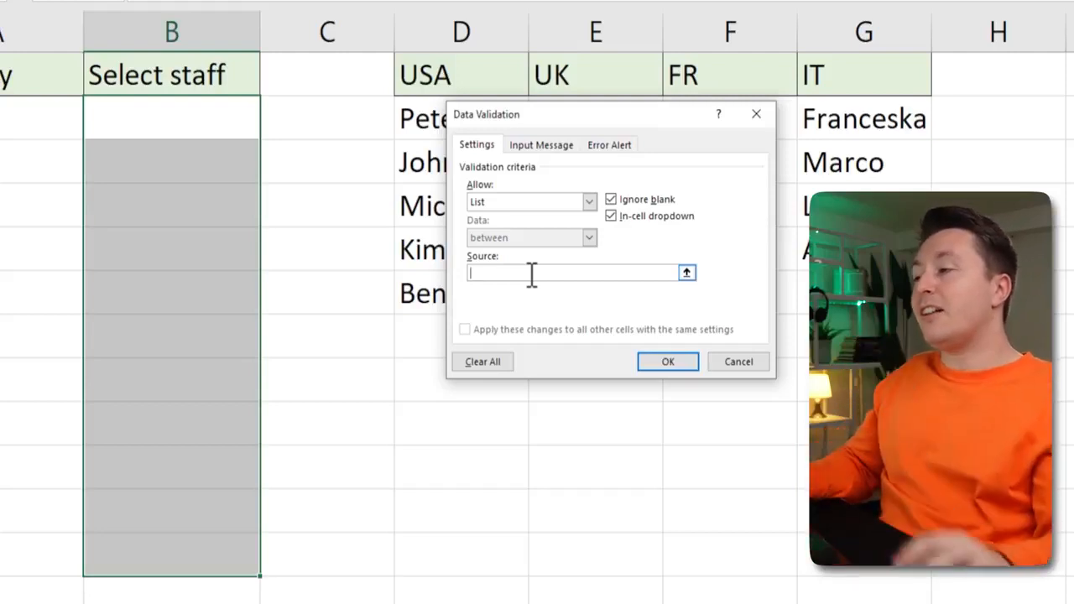
left_click_drag(634, 115, 399, 259)
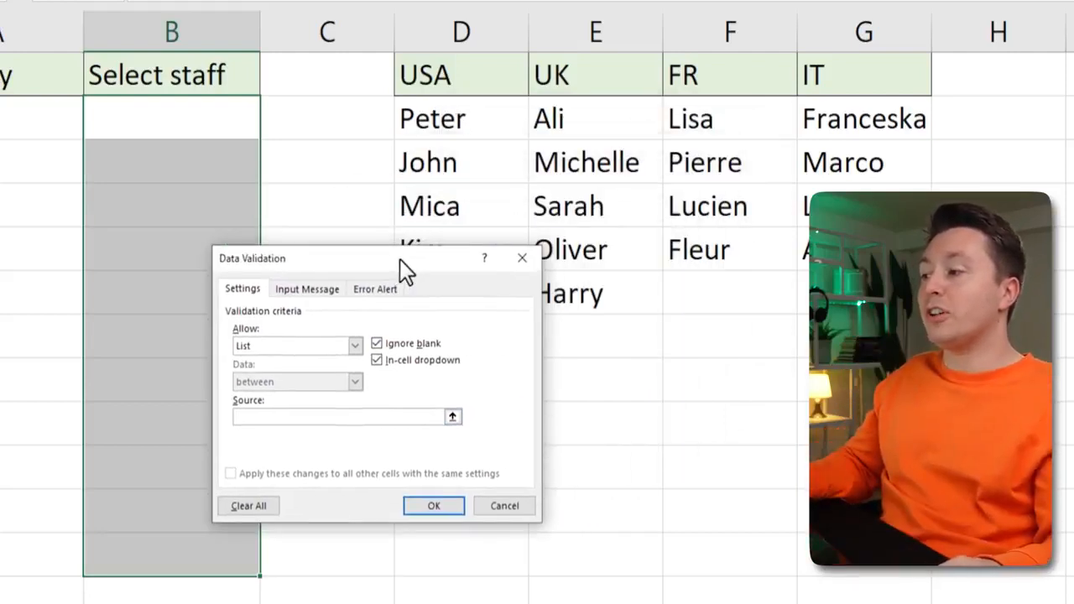
type("=O")
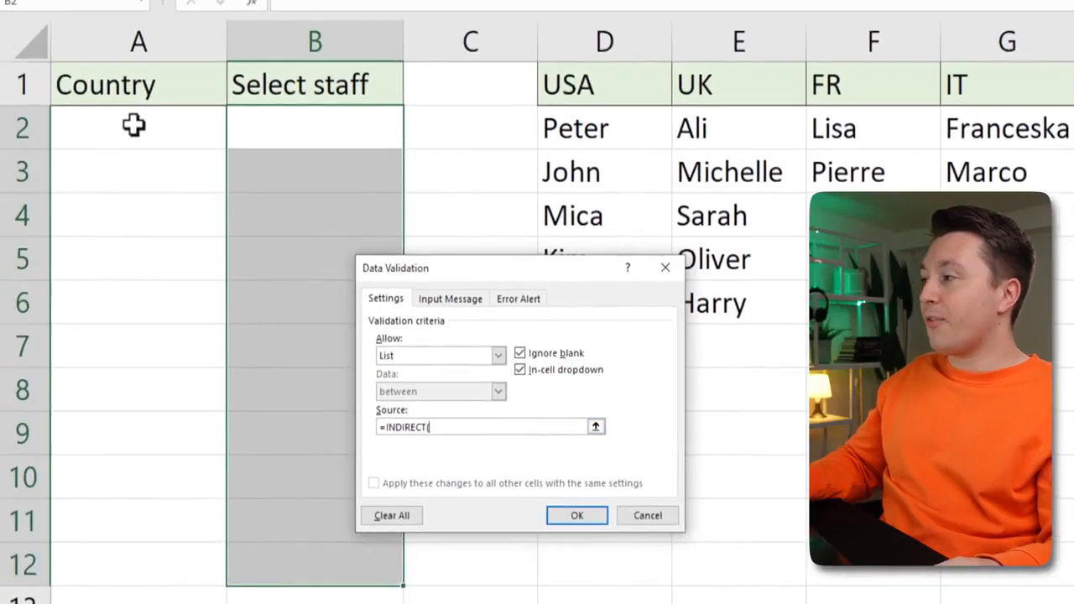
left_click(135, 116)
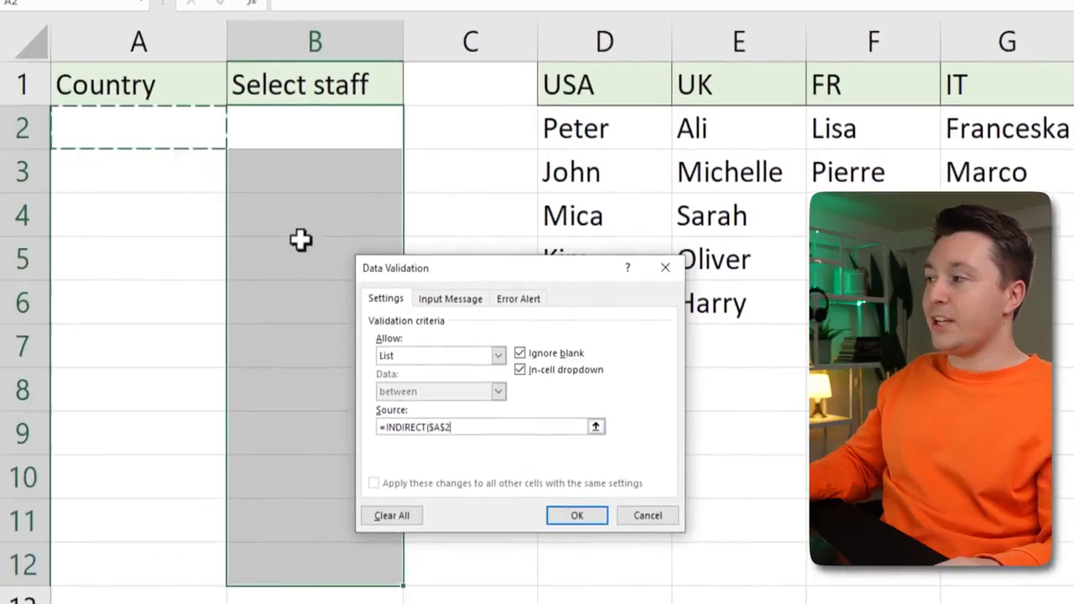
left_click(459, 428)
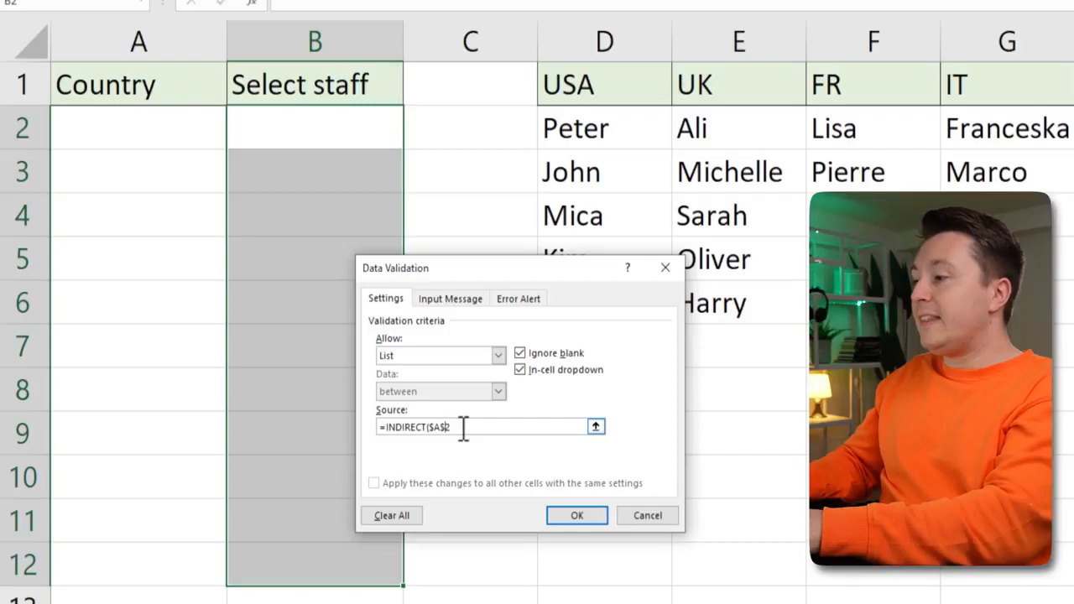
key("Left")
key("BackSpace")
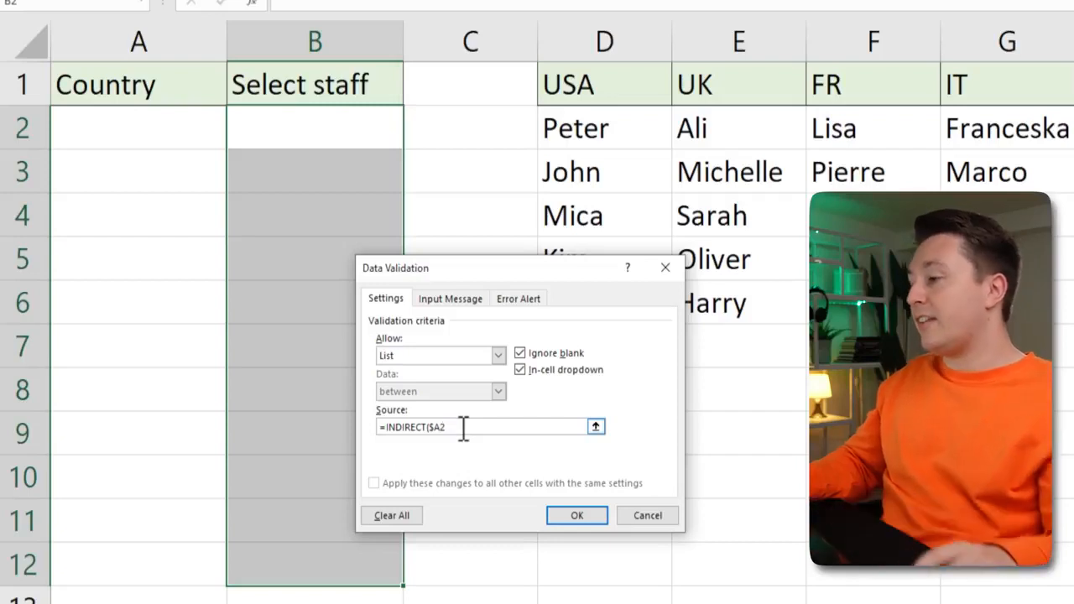
type(")")
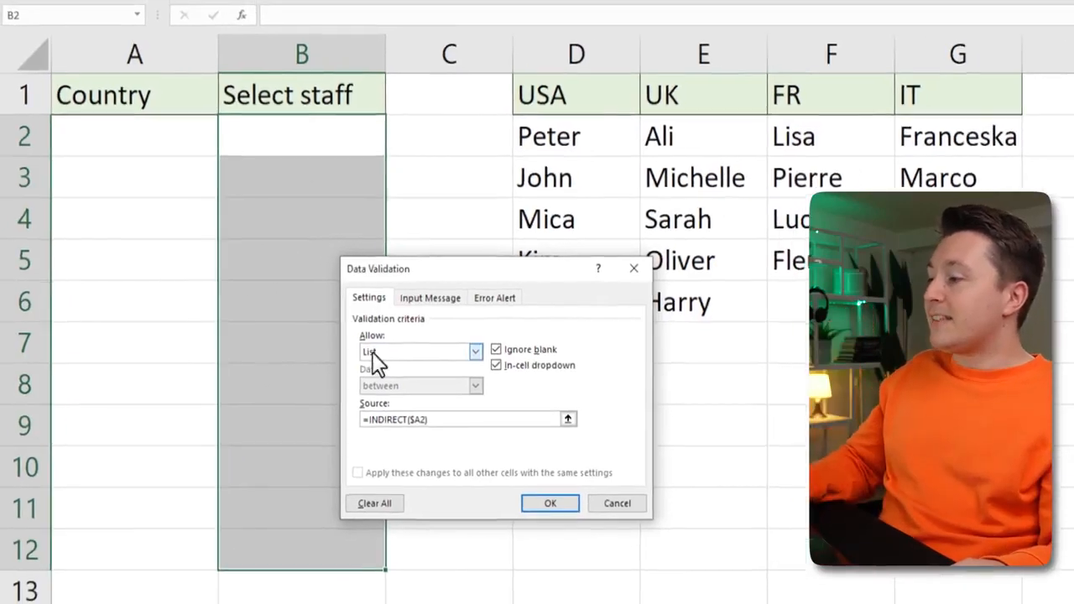
left_click(551, 503)
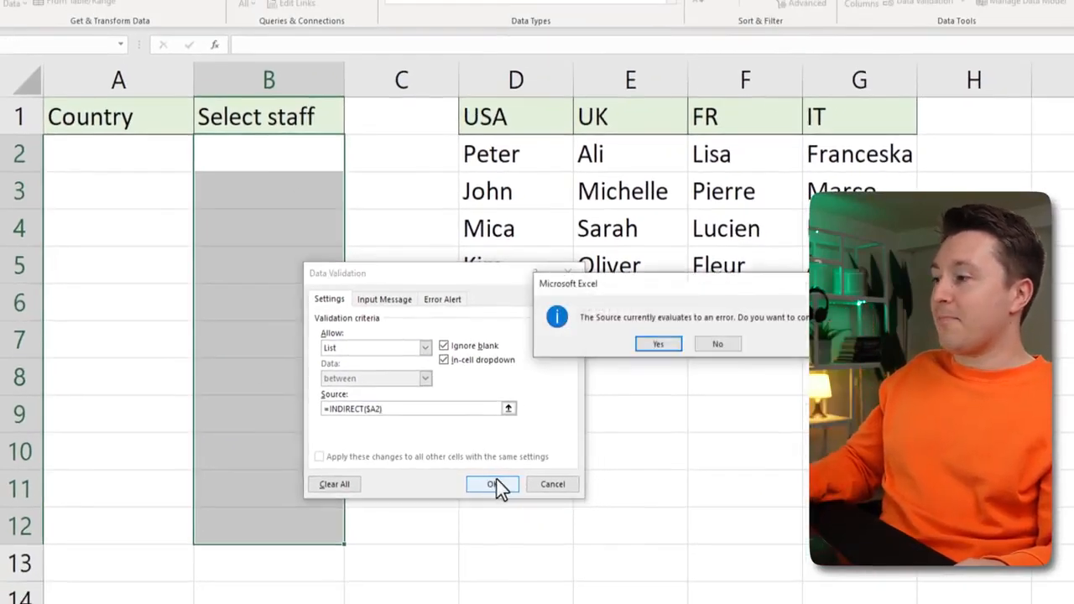
left_click(663, 346)
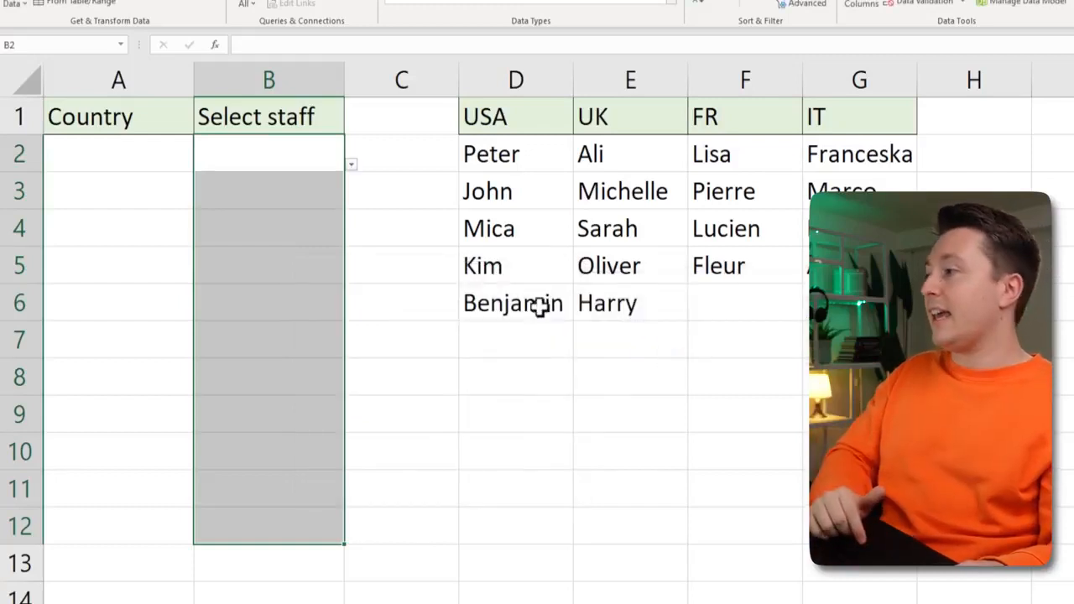
Choose UK in Country cell A2 and FR in A3 from their drop-down lists.
left_click(179, 158)
left_click(201, 164)
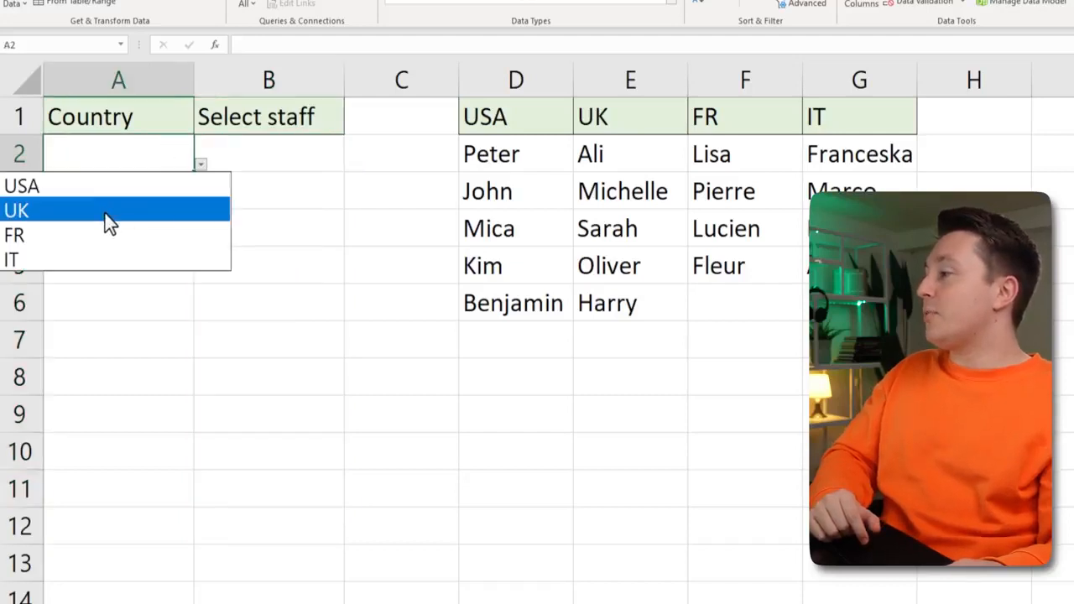
left_click(105, 214)
left_click(137, 194)
left_click(201, 201)
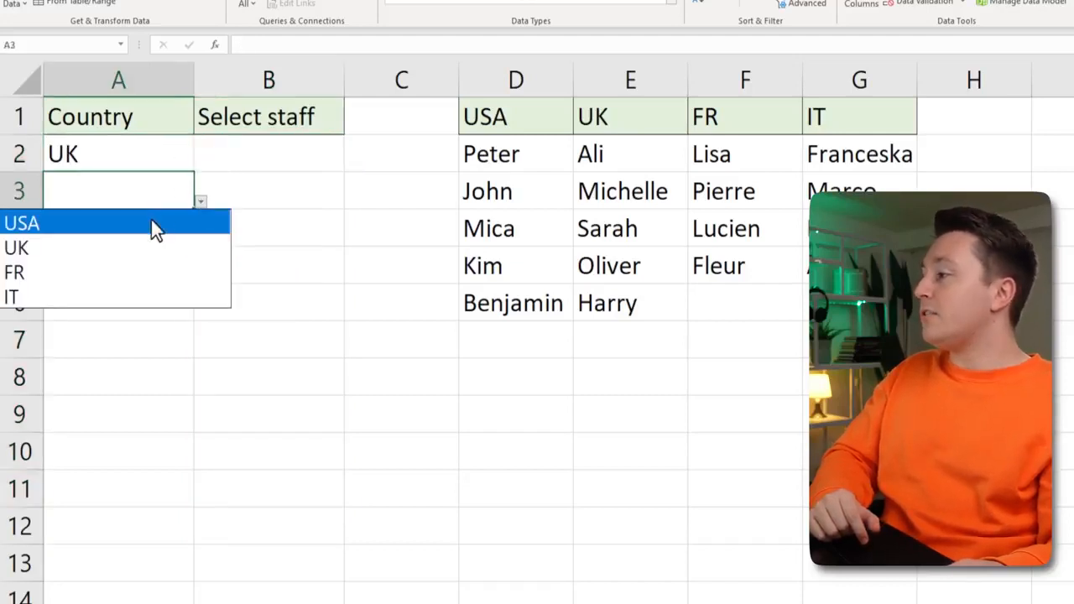
left_click(72, 272)
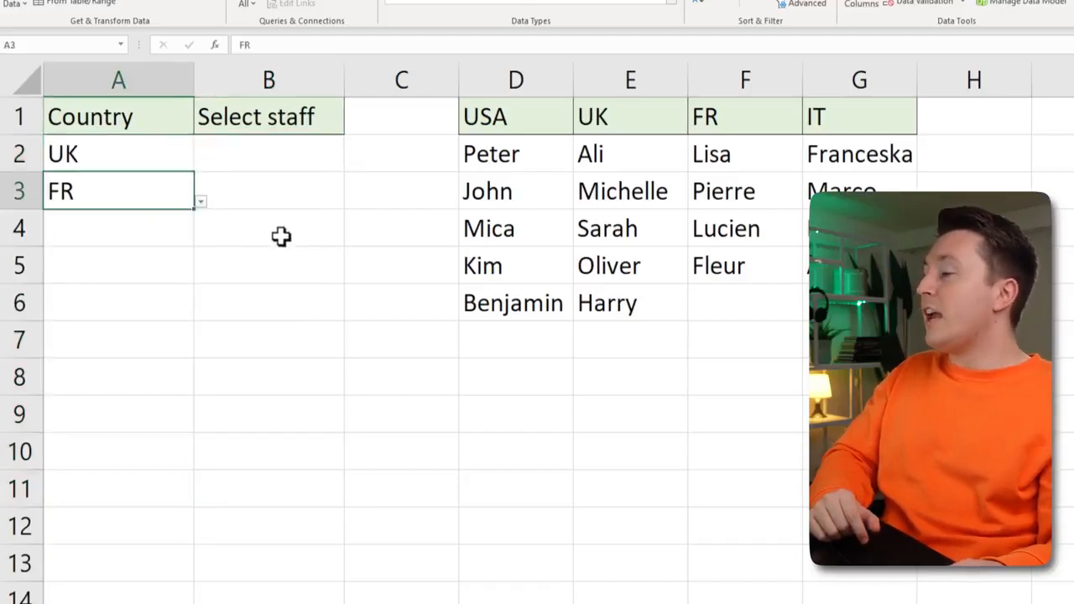
Select the second UK staff member for B2 from its dependent list, and open the staff list in B3.
left_click(289, 151)
left_click(351, 164)
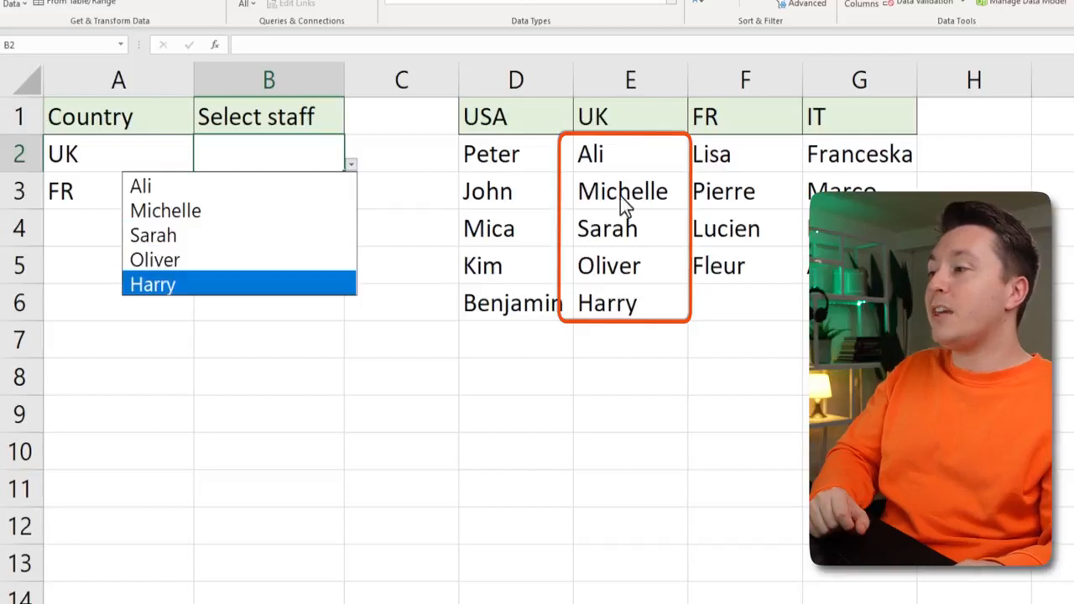
left_click(165, 211)
left_click(278, 192)
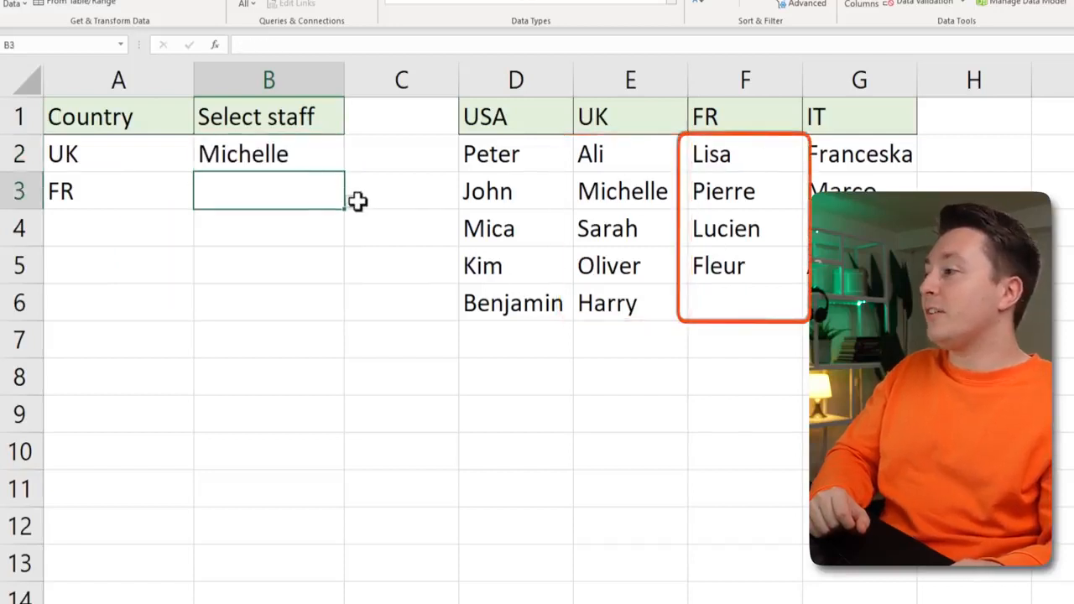
left_click(350, 202)
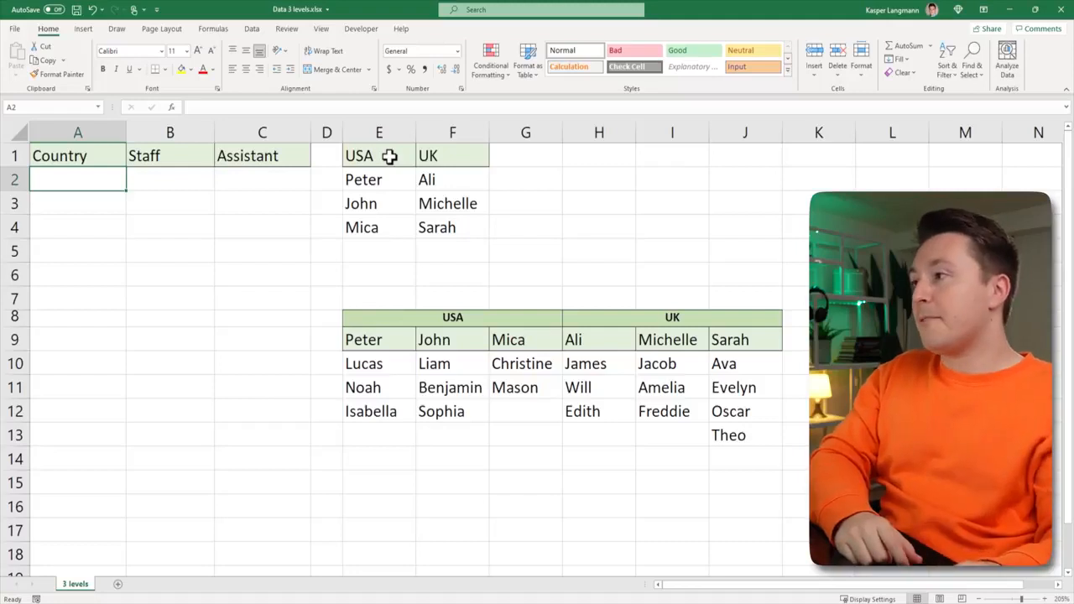
Add list data validation to the Country cells A2:A10, using the headers =$E$1:$F$1 as the source.
left_click(385, 156)
left_click(443, 155)
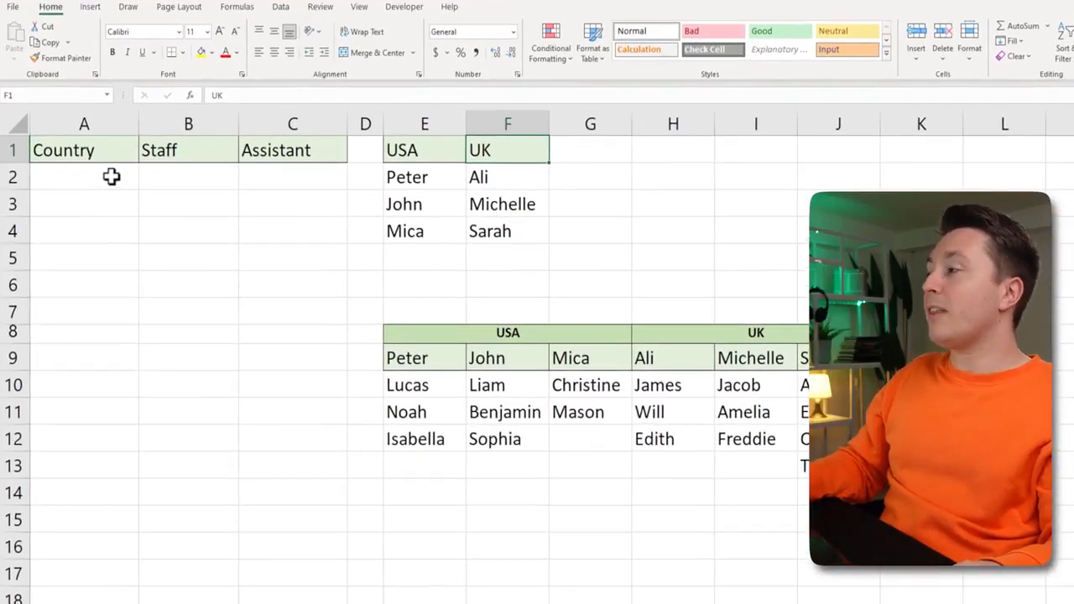
left_click_drag(112, 176, 100, 385)
left_click(281, 8)
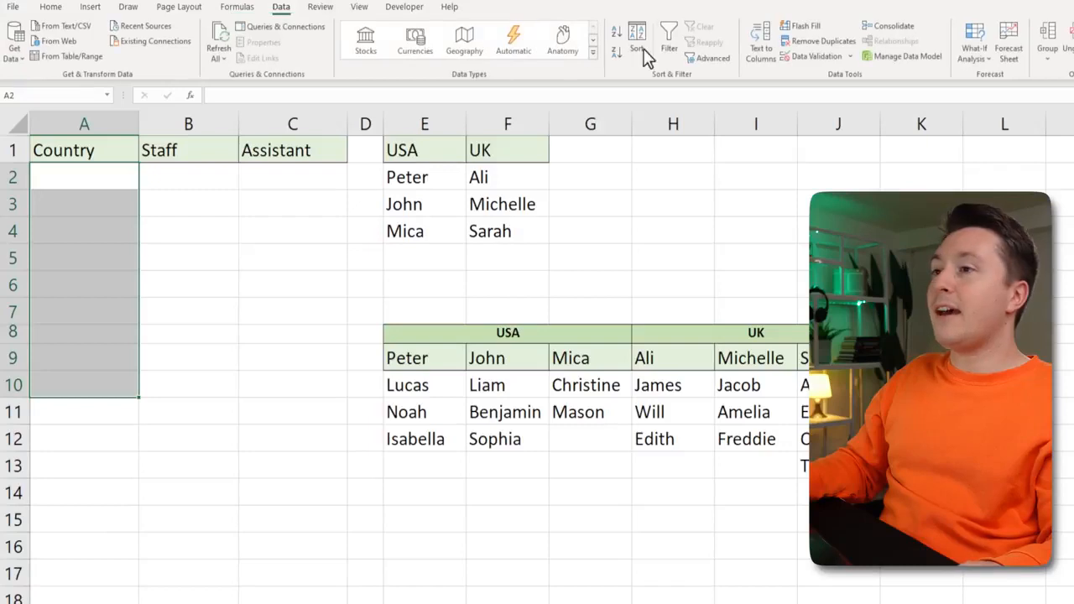
left_click(807, 56)
left_click(366, 359)
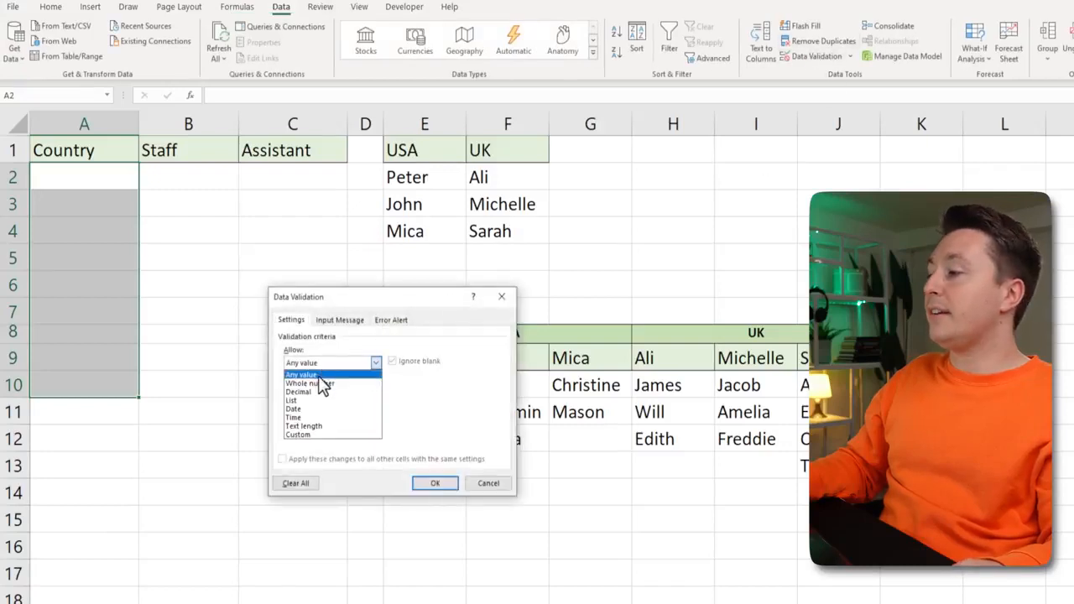
left_click(305, 398)
left_click(320, 417)
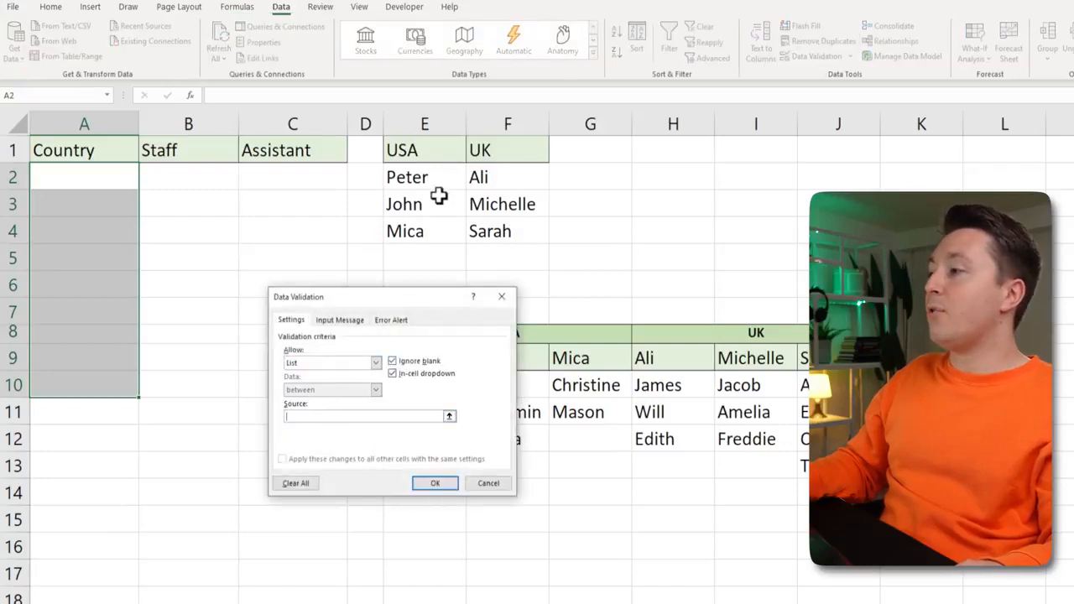
left_click_drag(432, 151, 482, 151)
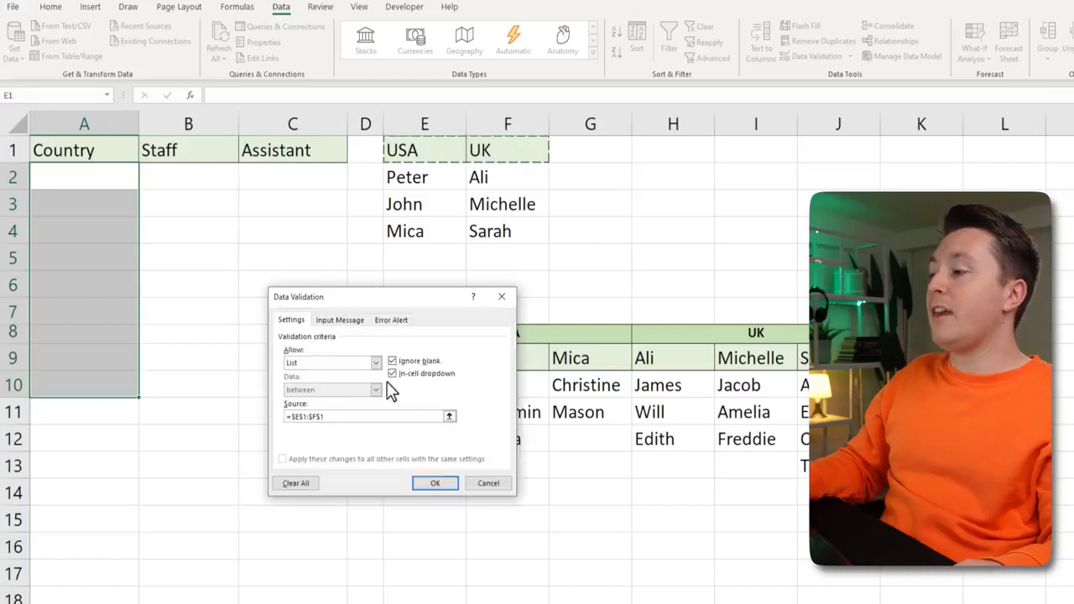
left_click(425, 483)
Check the drop-down list offered in Country cell A2 and look at the neighbouring Staff cell B2.
left_click(82, 202)
left_click(101, 174)
left_click(144, 188)
left_click(144, 192)
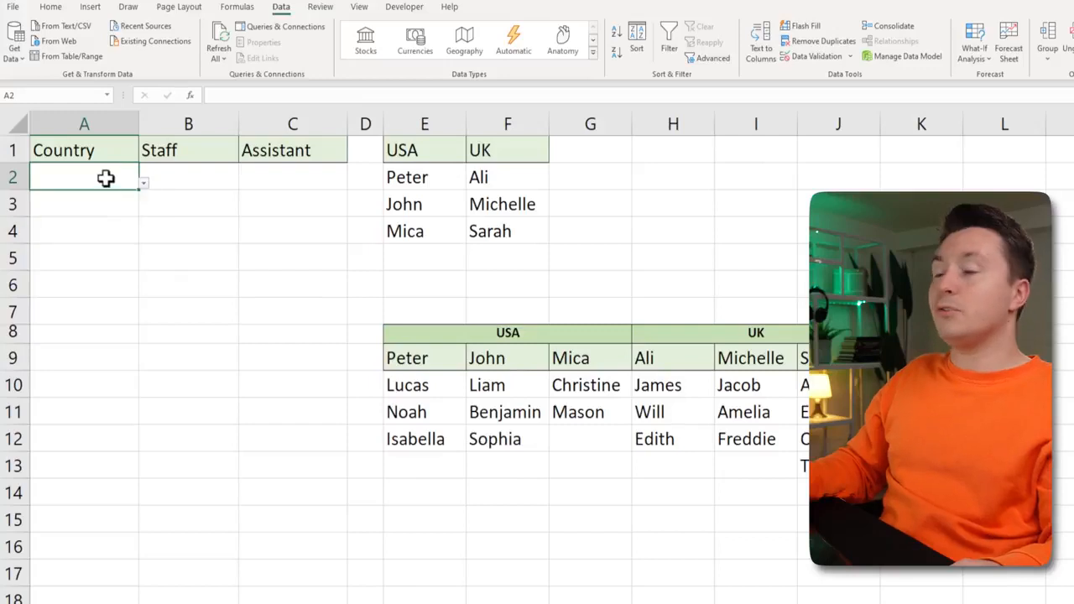
left_click(226, 169)
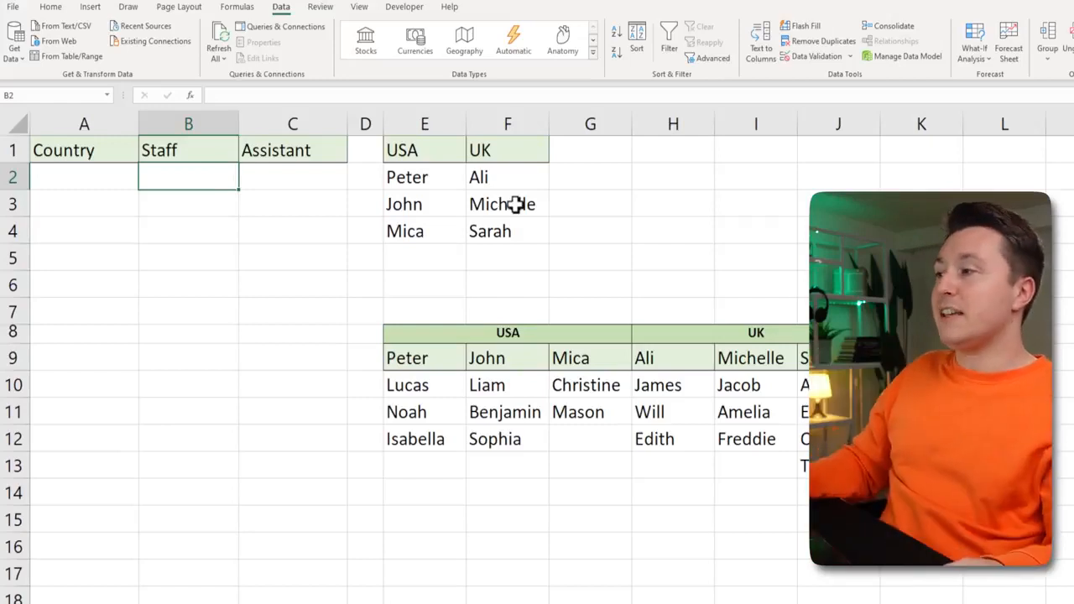
Define the named ranges USA for E2:E4 and UK for F2:F4.
left_click_drag(438, 179, 436, 228)
left_click(75, 95)
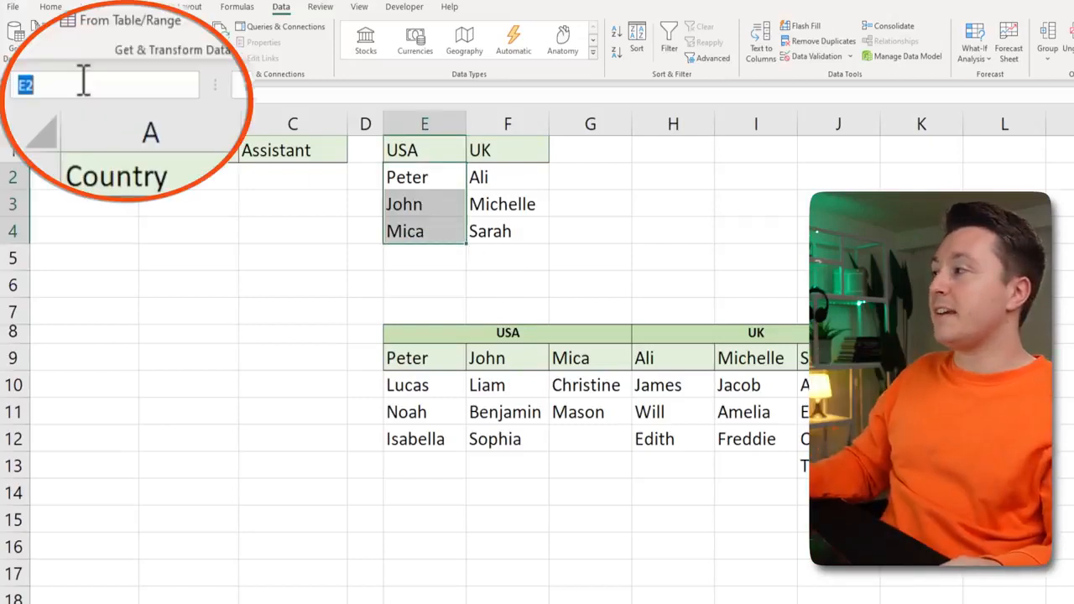
type("USA")
key("Return")
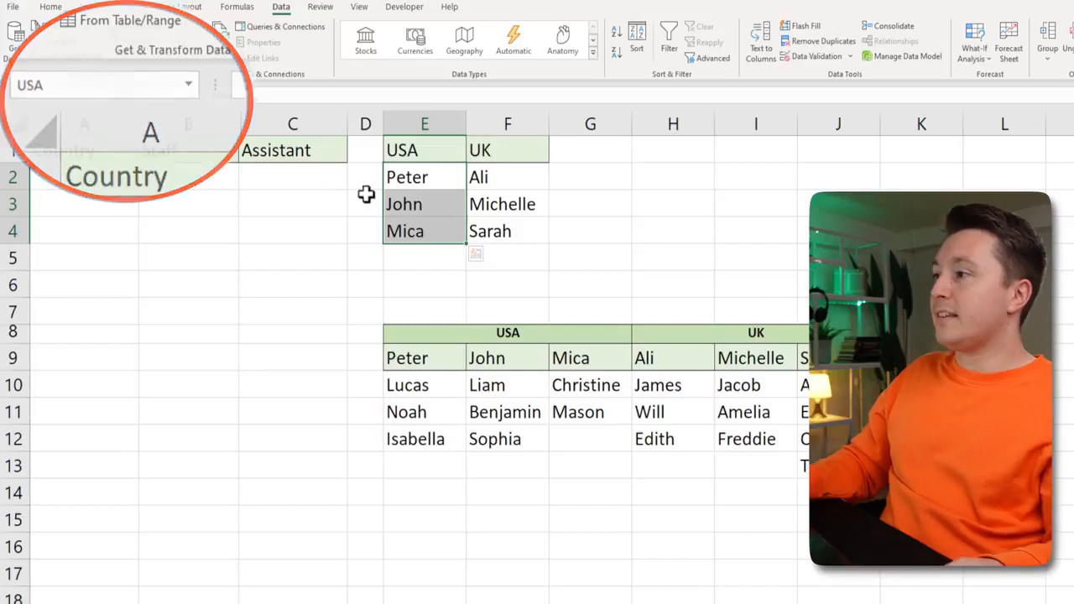
left_click_drag(501, 175, 491, 225)
left_click(60, 95)
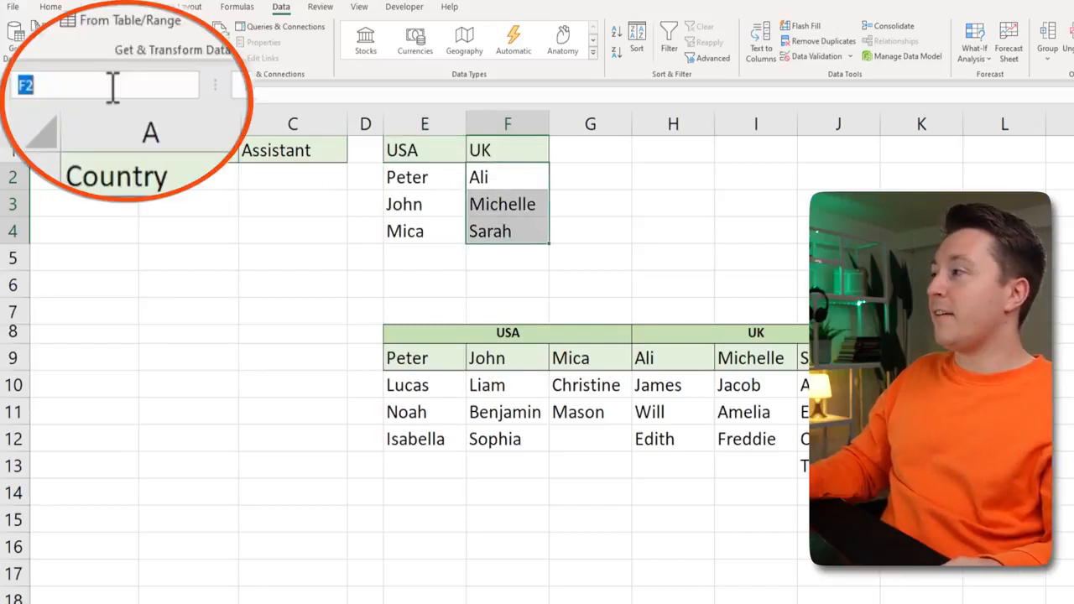
type("UK")
key("Return")
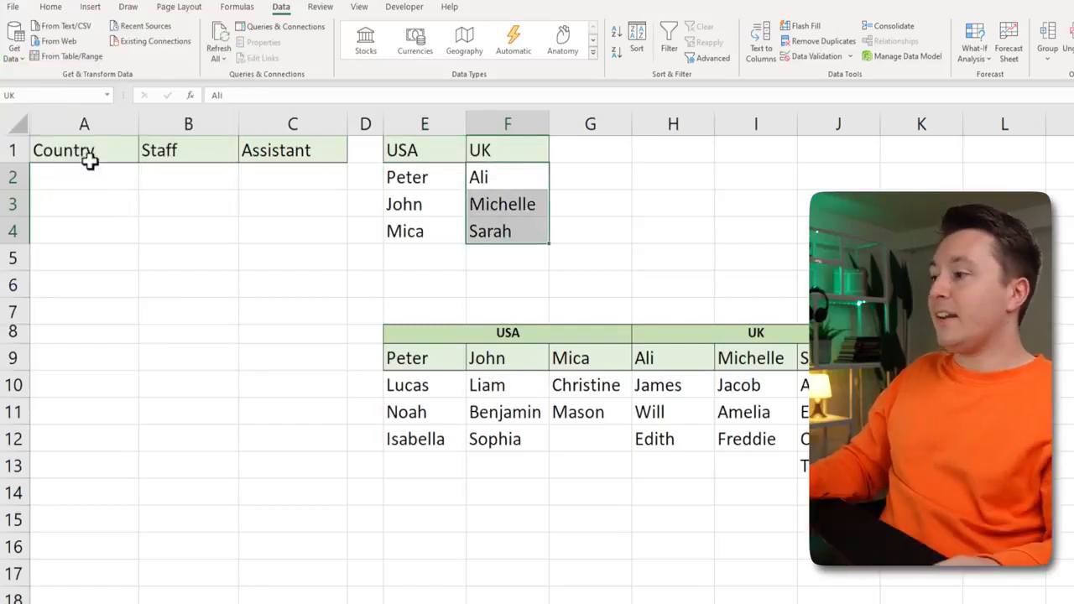
Name the assistant ranges E10:E12 and F10:F12 after their respective staff headers in row 9.
left_click_drag(391, 391, 420, 439)
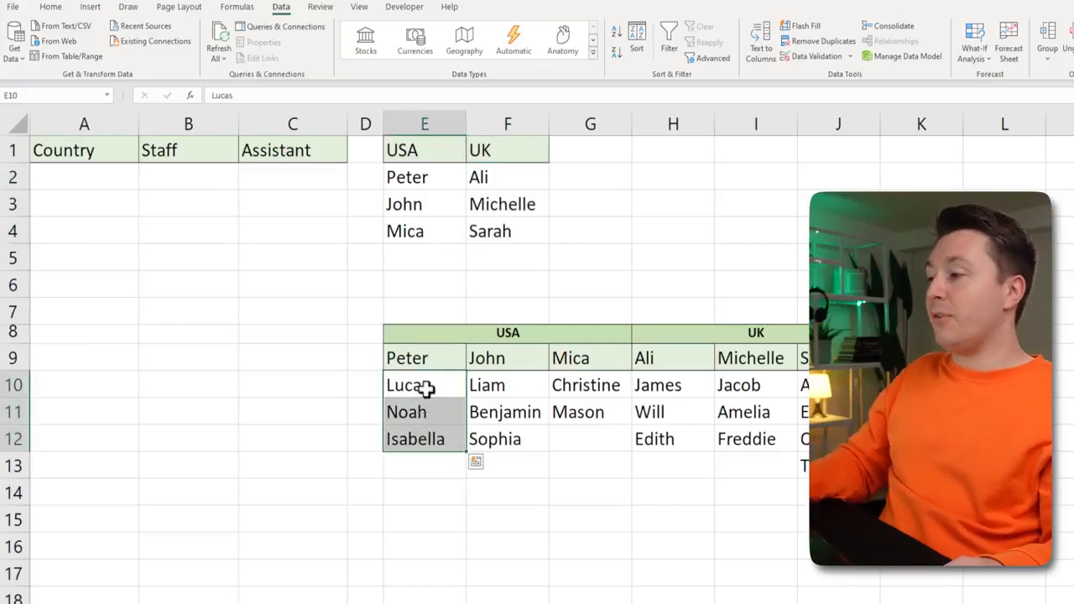
left_click(76, 97)
type("Peter")
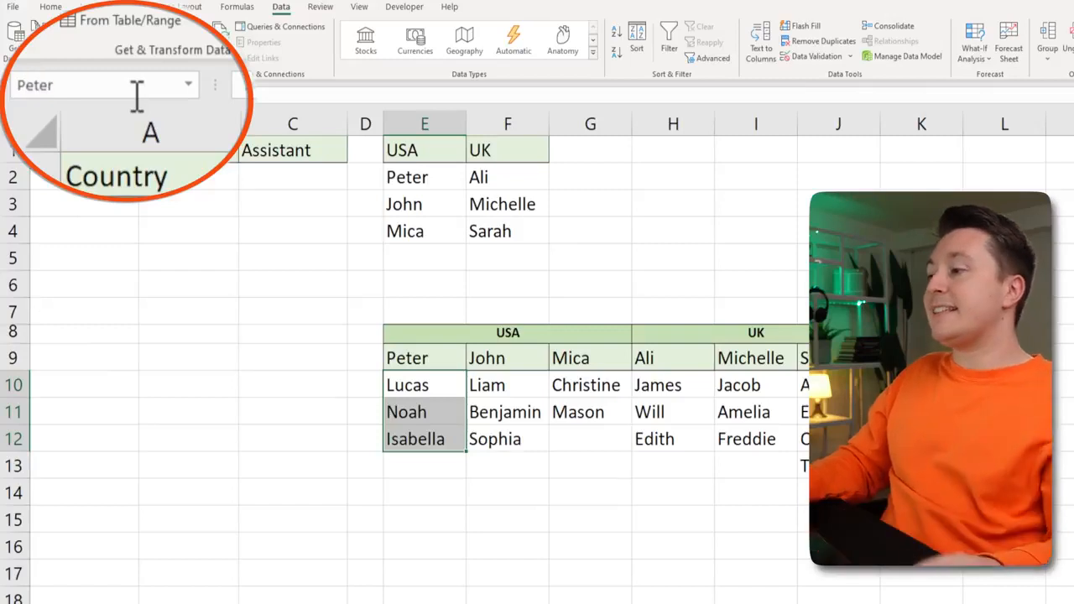
key("Return")
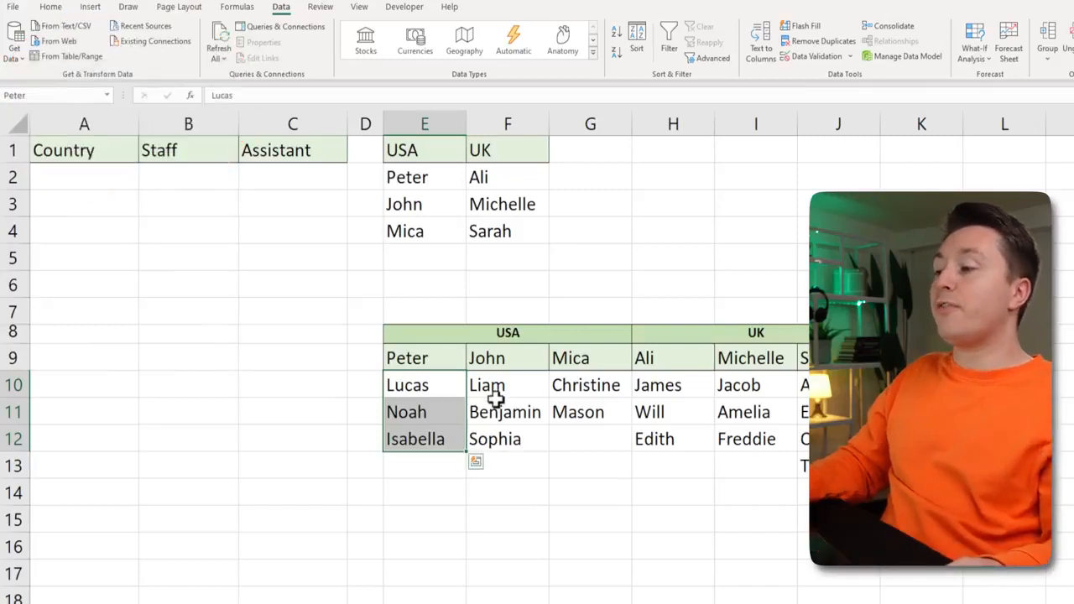
left_click_drag(516, 385, 518, 444)
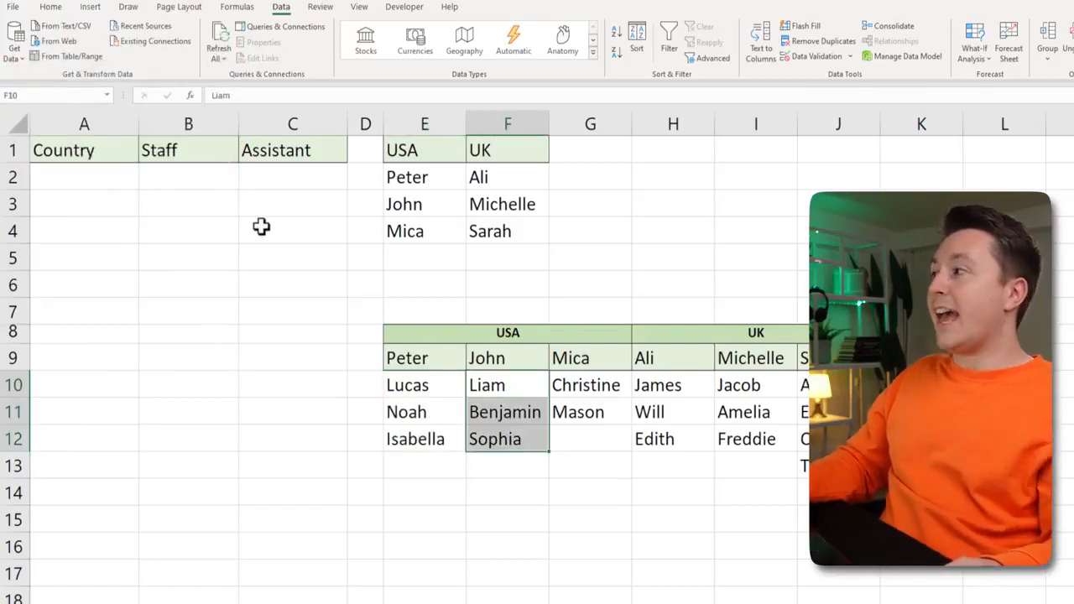
left_click(42, 96)
type("John")
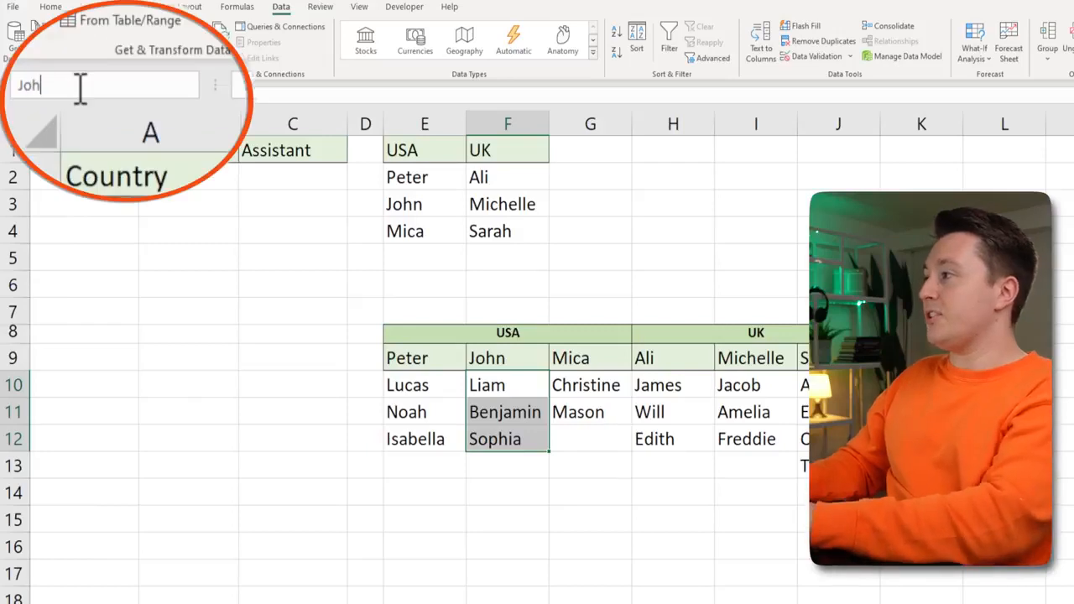
key("Return")
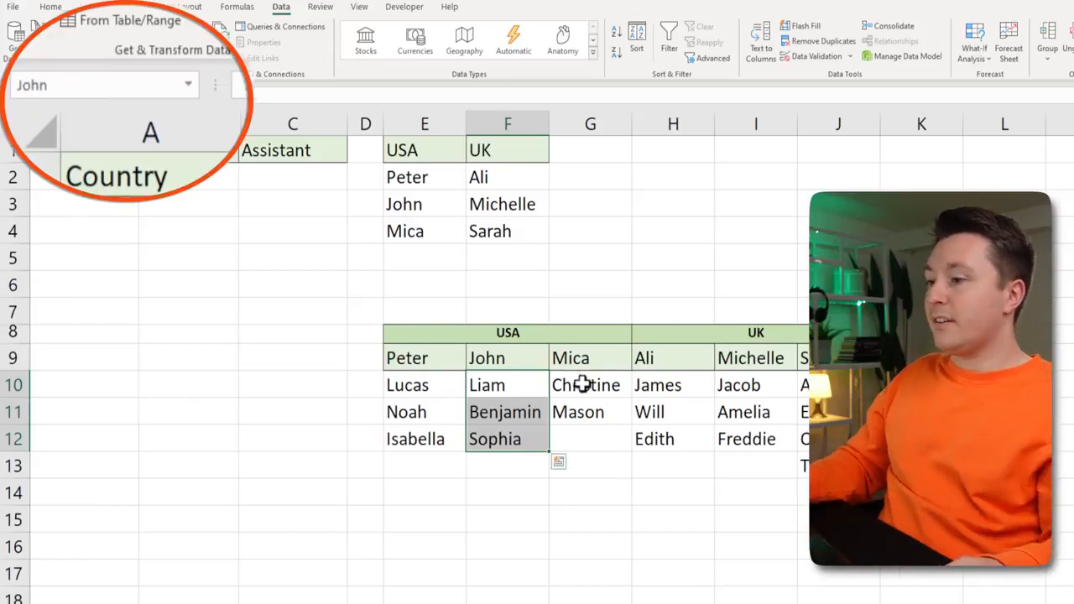
Name the assistant ranges G10:G12 and H10:H12 after their respective staff headers in row 9.
left_click_drag(583, 384, 587, 438)
left_click(103, 79)
type("Mica")
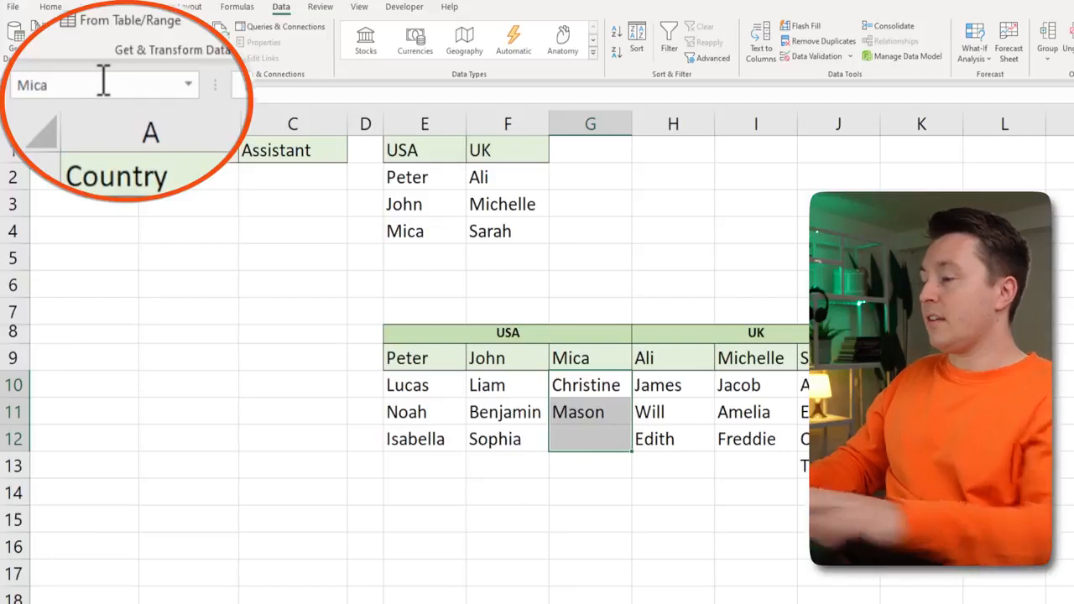
key("Return")
left_click_drag(676, 388, 675, 438)
left_click(132, 87)
type("Ali")
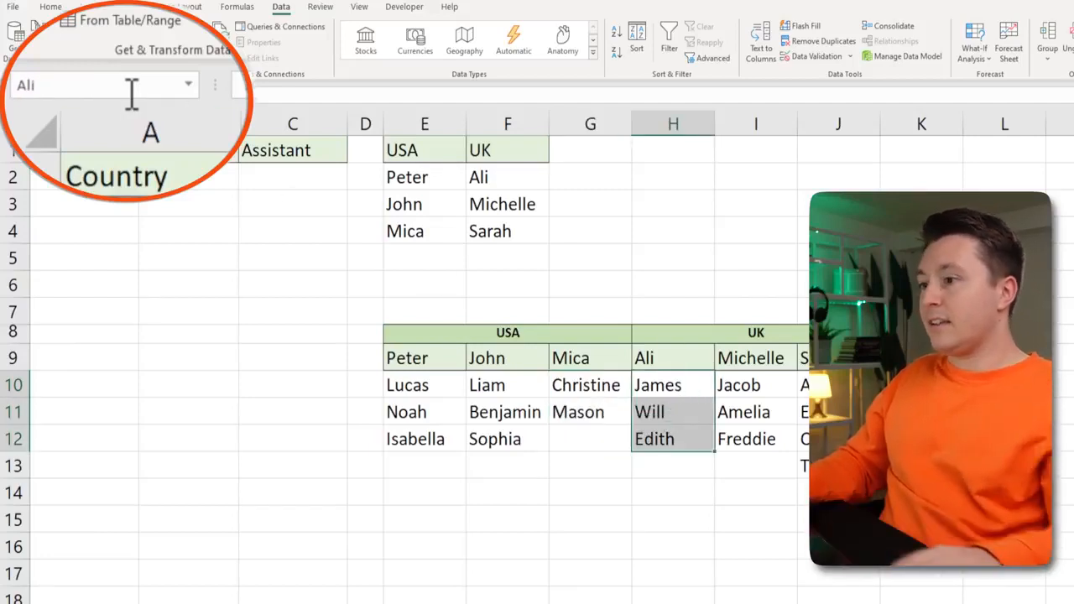
key("Return")
Name the assistant ranges I10:I12 and J10:J13 after their respective staff headers in row 9.
left_click_drag(747, 391, 762, 441)
left_click(144, 85)
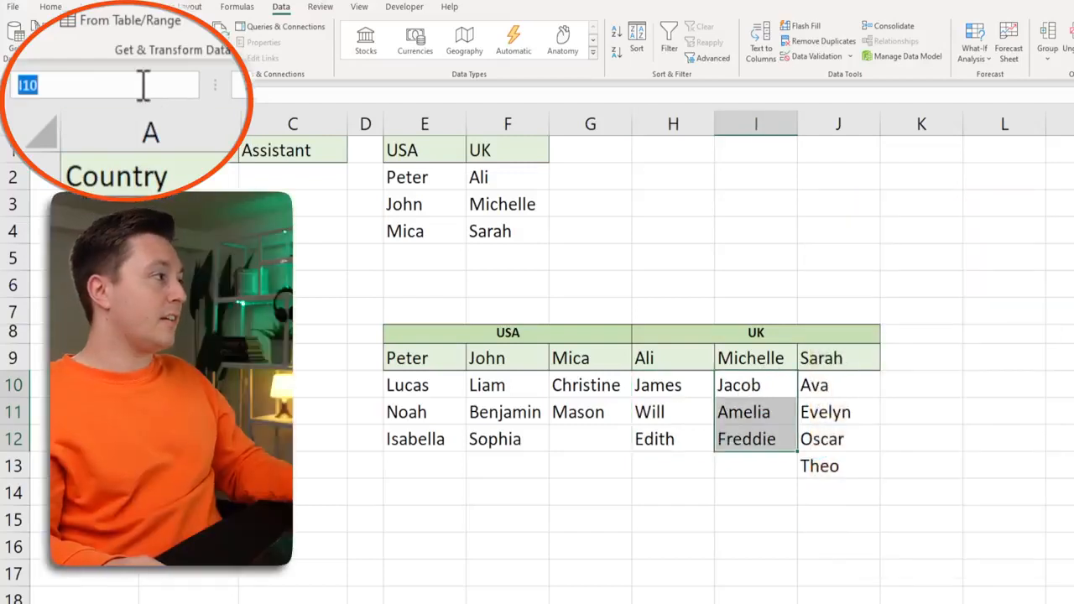
type("Michelle")
key("Return")
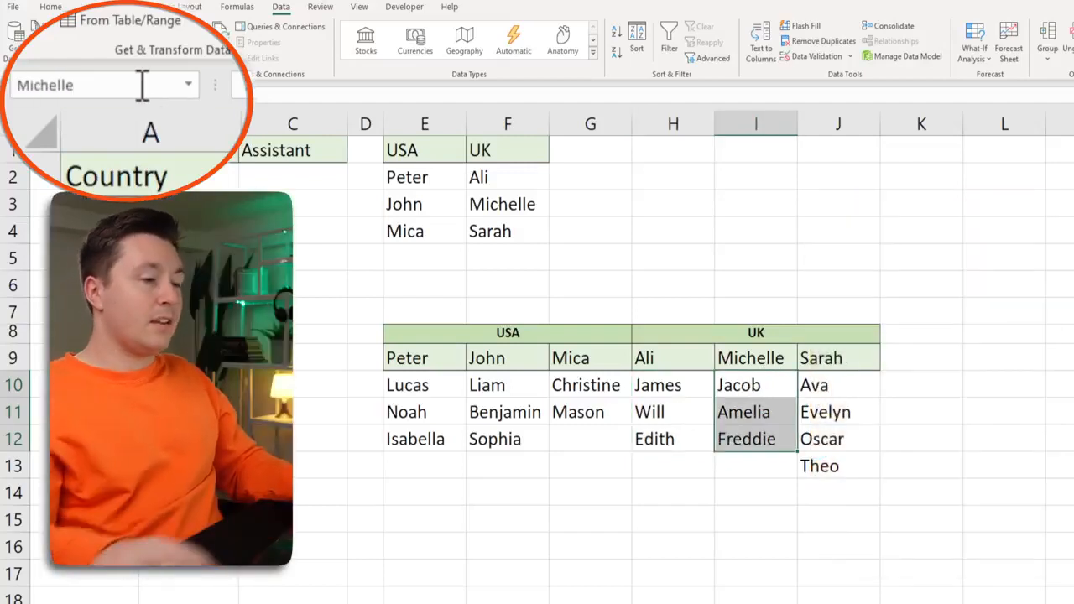
left_click_drag(827, 387, 825, 463)
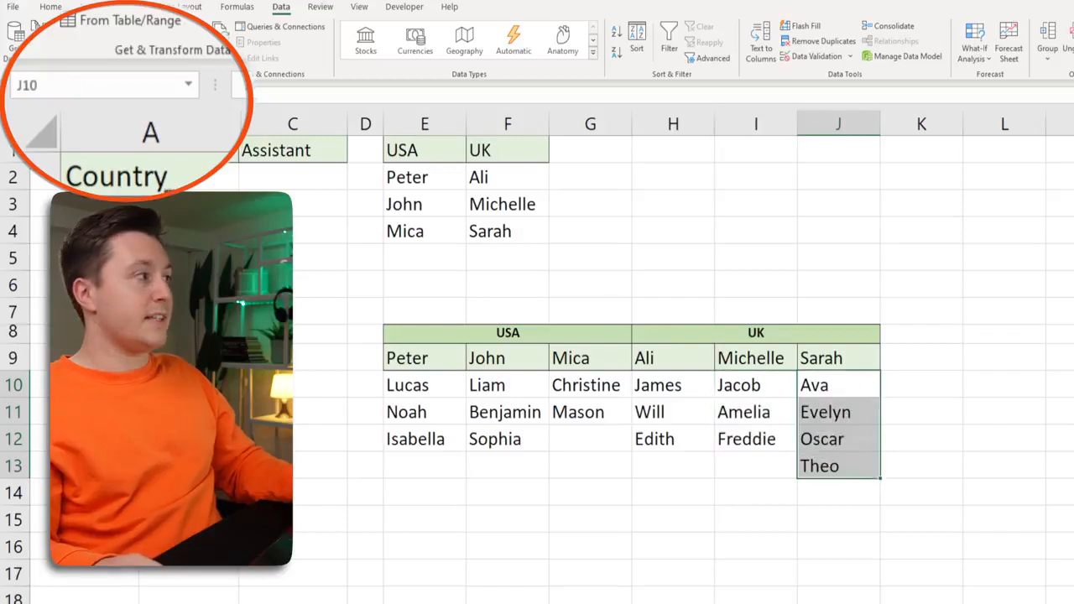
key("BackSpace")
type("Sarah")
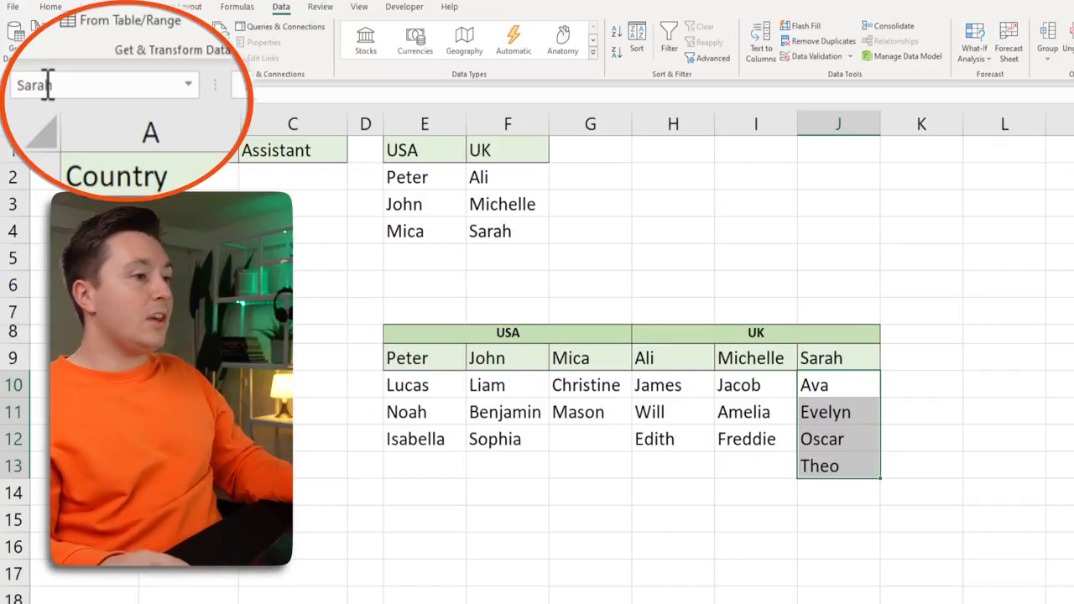
key("Return")
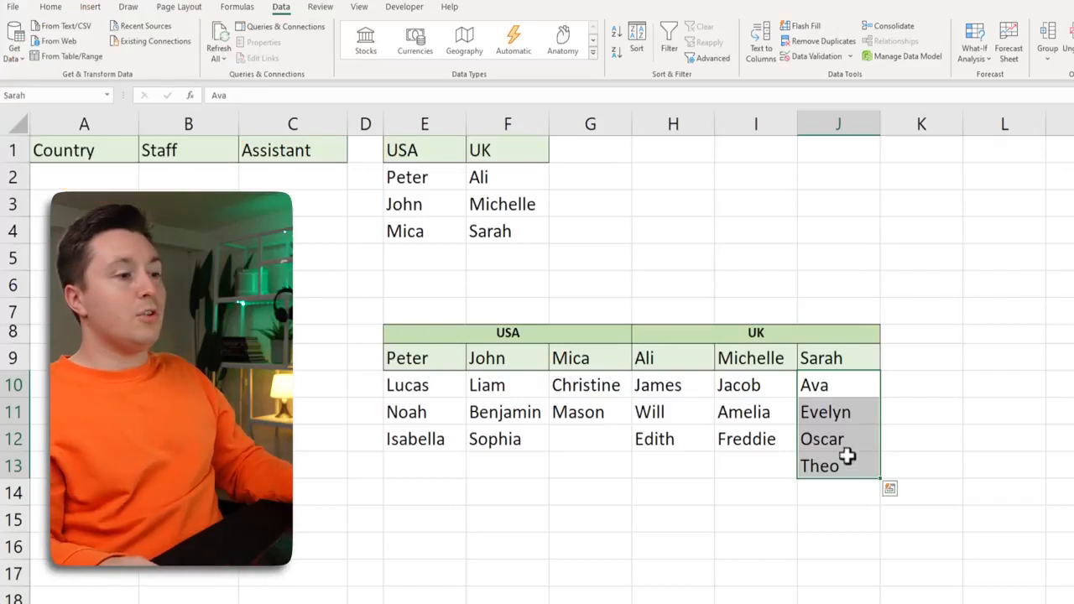
Choose UK in Country cell A2 from its drop-down list.
left_click_drag(839, 385, 846, 518)
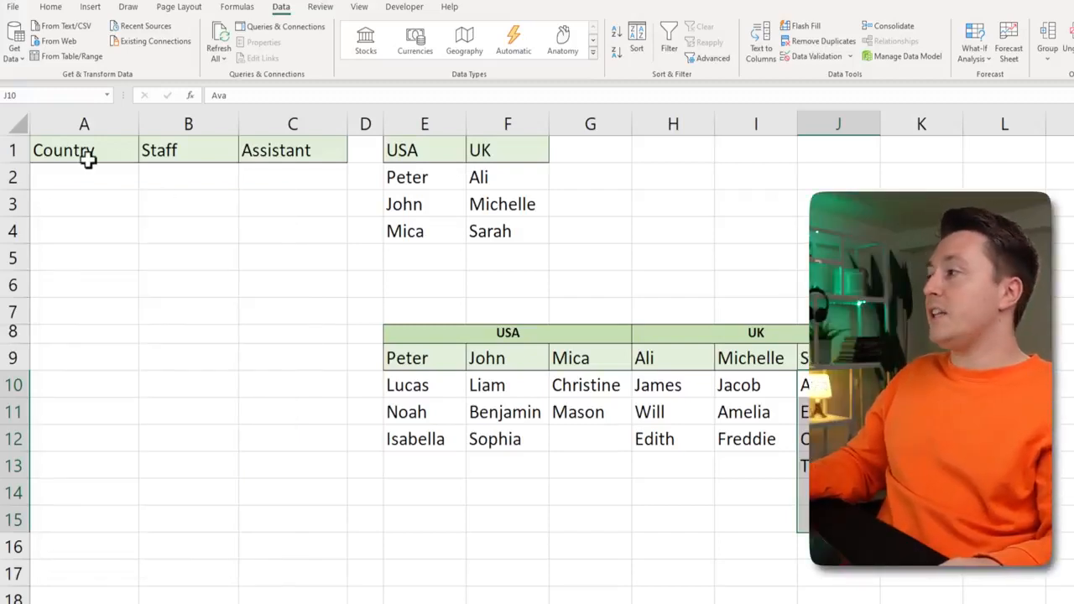
left_click(105, 166)
left_click(168, 168)
left_click(65, 175)
left_click(143, 182)
left_click(102, 217)
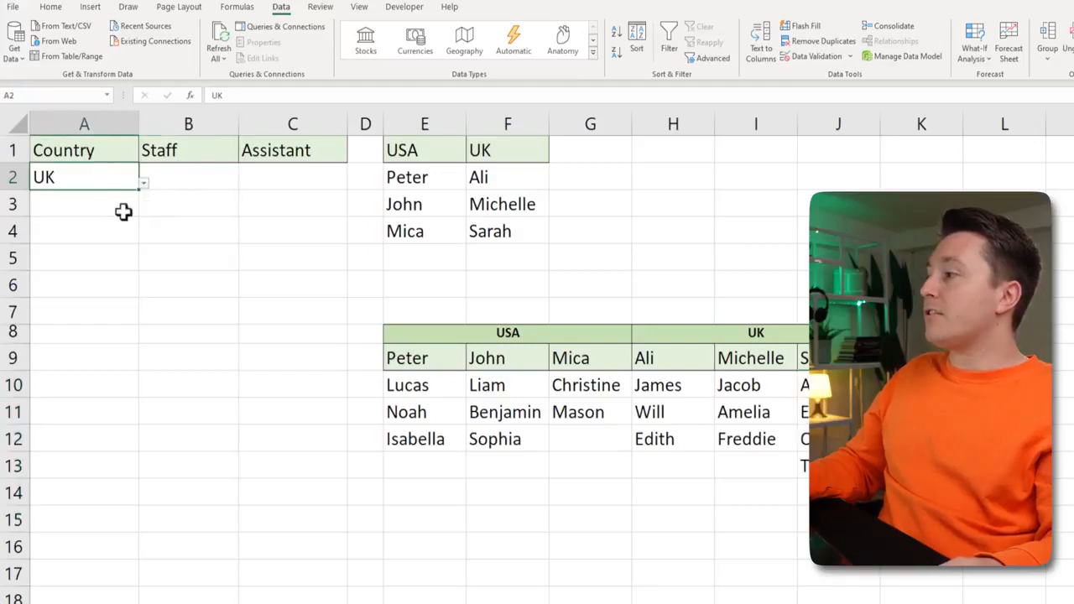
Apply list data validation to Staff cells B2:B12 with the source =INDIRECT($A2).
left_click(195, 172)
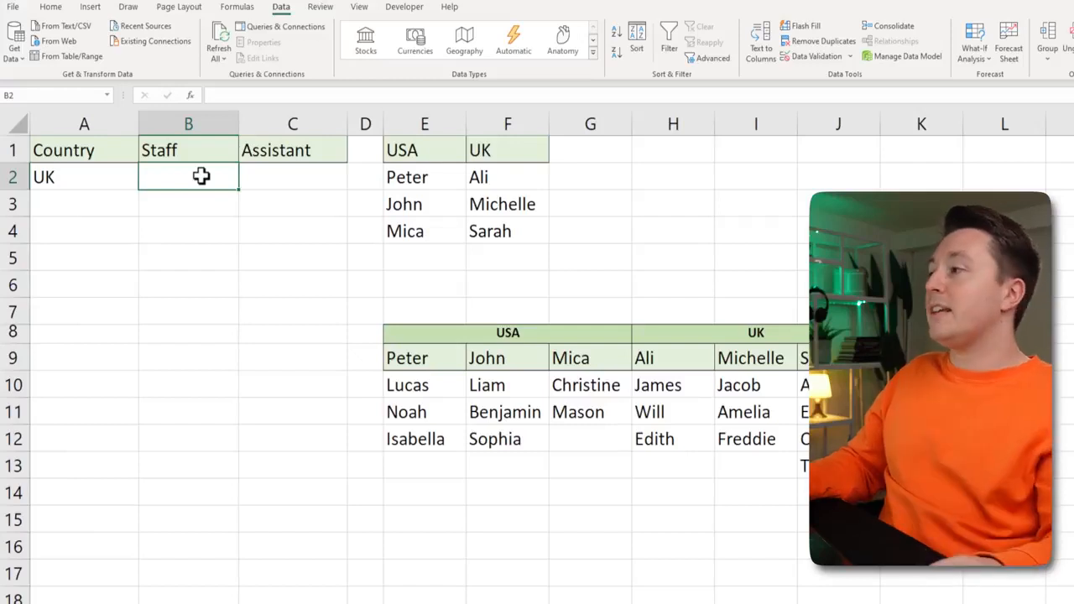
left_click_drag(201, 176, 215, 431)
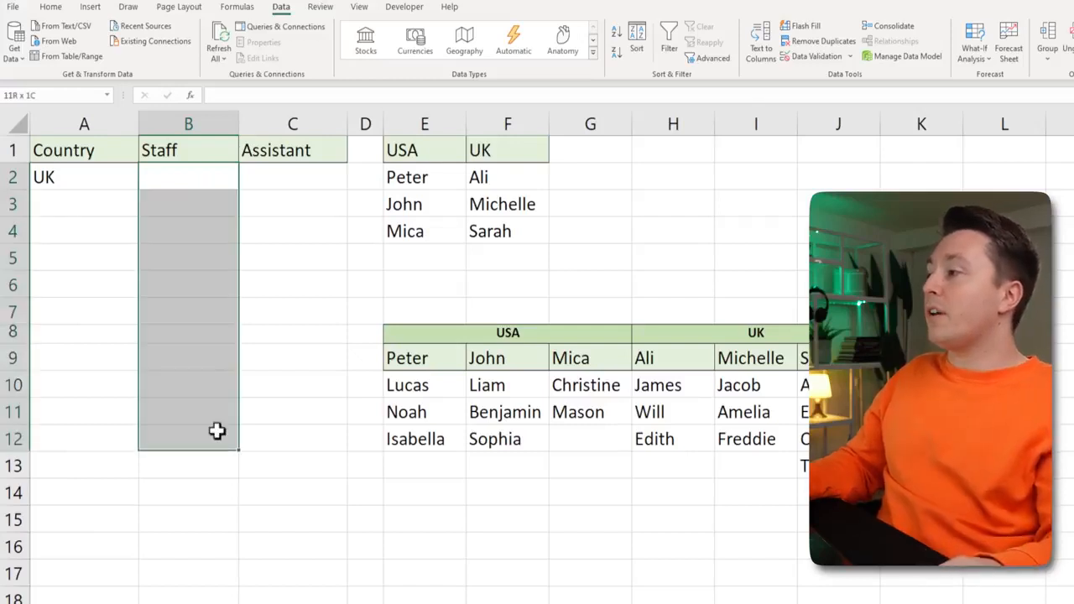
left_click(817, 56)
left_click(370, 363)
left_click(315, 401)
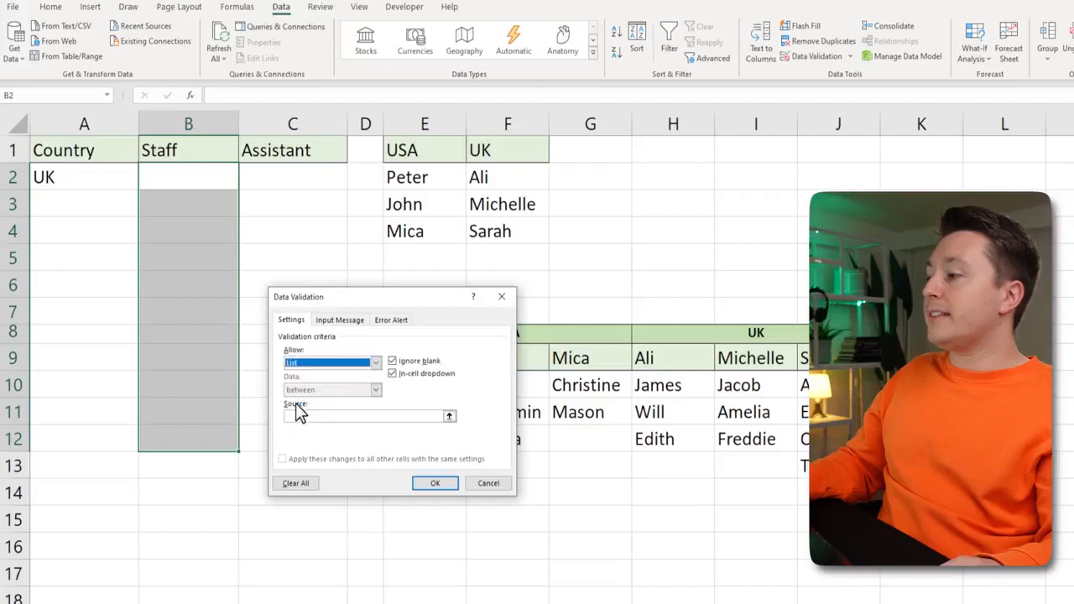
left_click(313, 417)
type("=INDIRECT(")
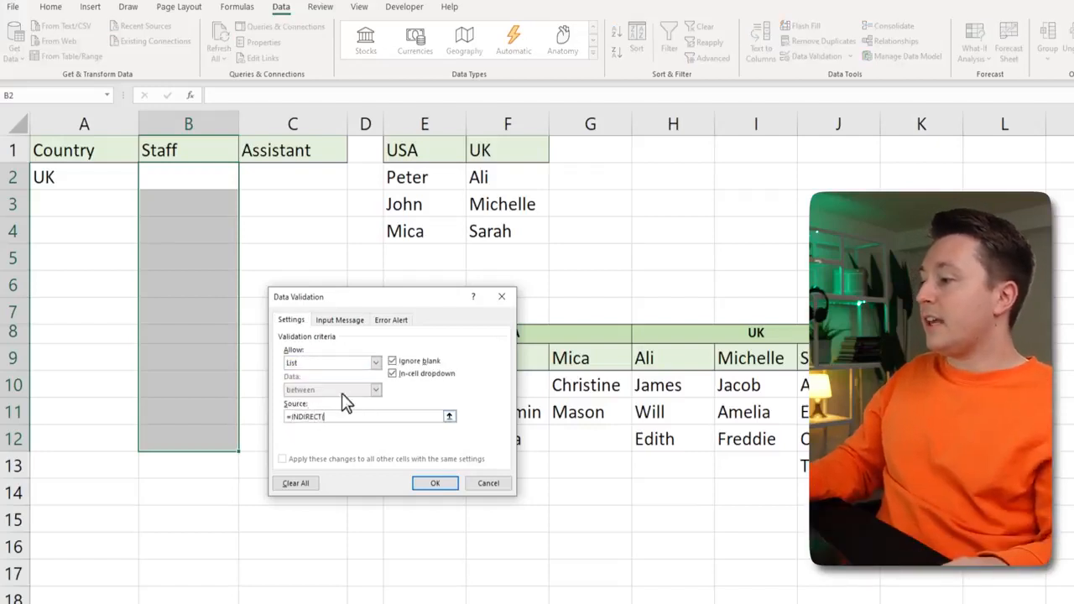
mouse_move(102, 178)
left_mouse_down()
mouse_move(104, 227)
mouse_move(99, 180)
left_mouse_up()
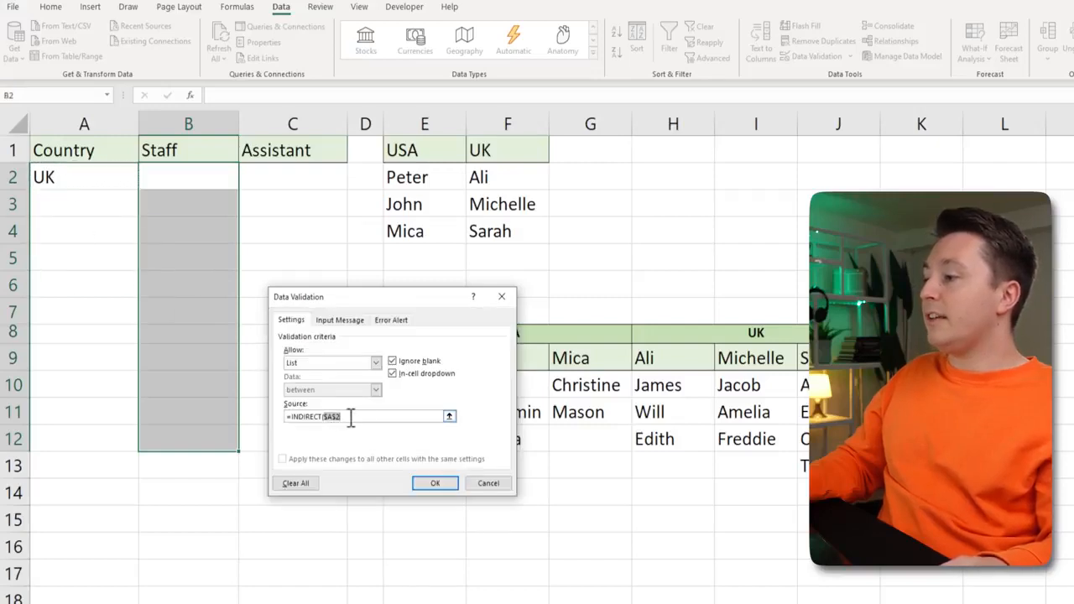
key("F4")
key("F4")
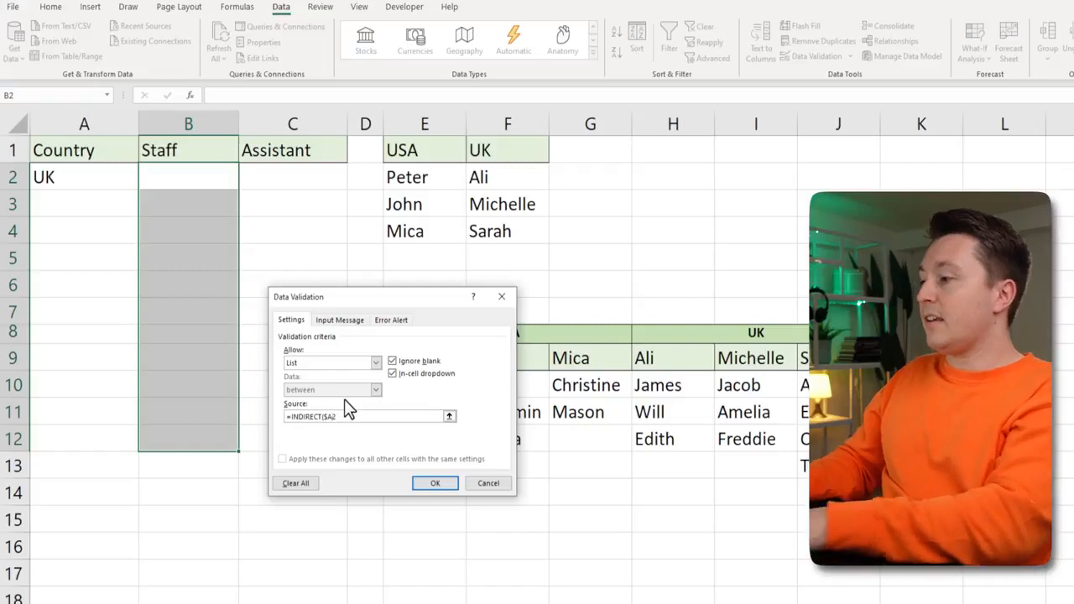
type(")")
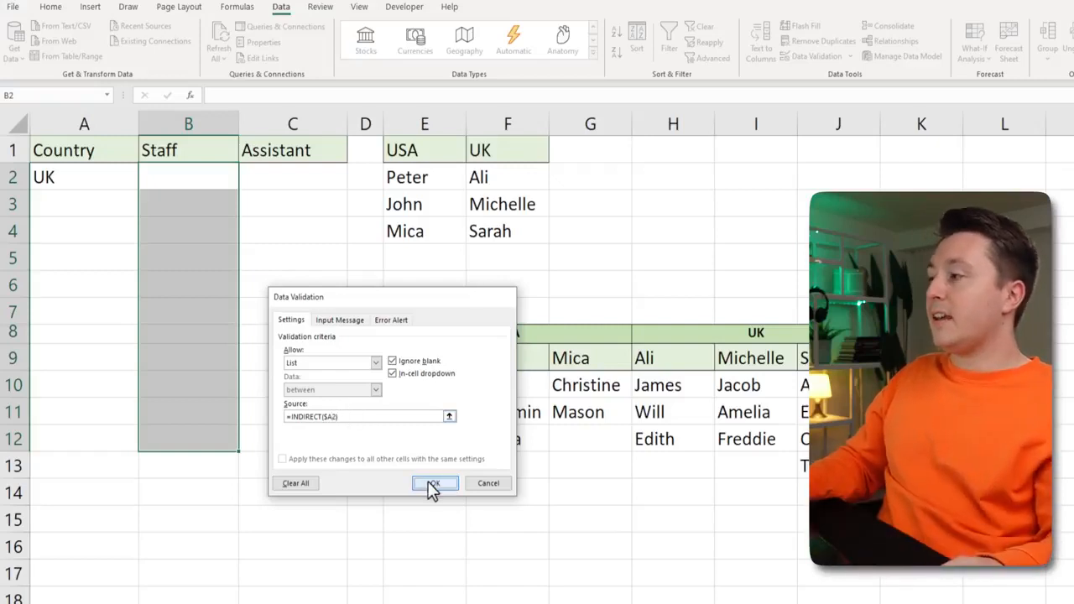
left_click(431, 485)
Choose the second offered staff member in B2 from its drop-down list and check that person's assistants in I10:I12.
left_click(223, 199)
left_click(221, 172)
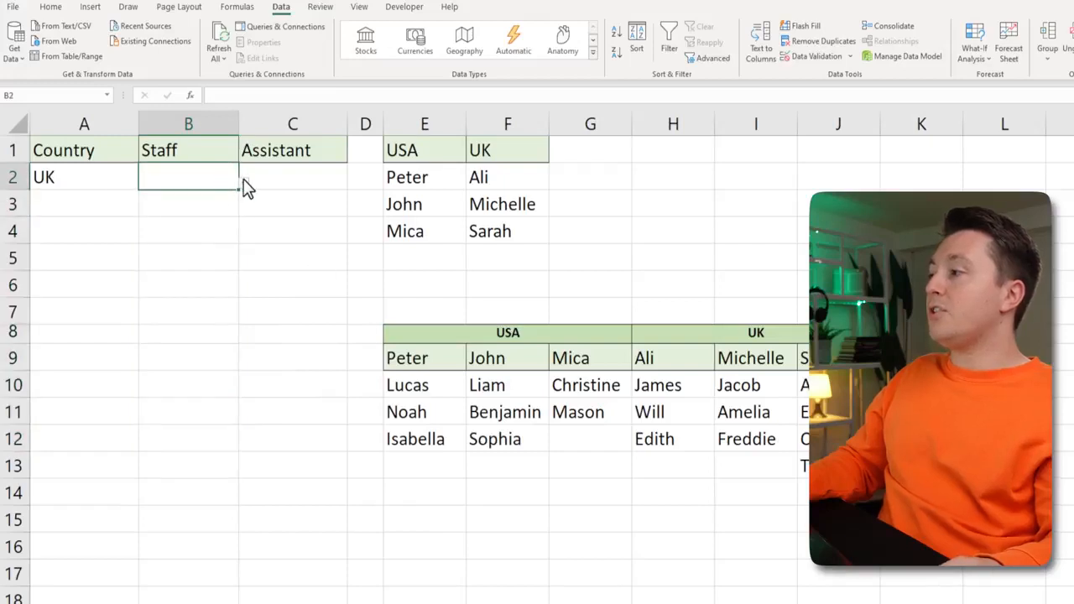
left_click(244, 180)
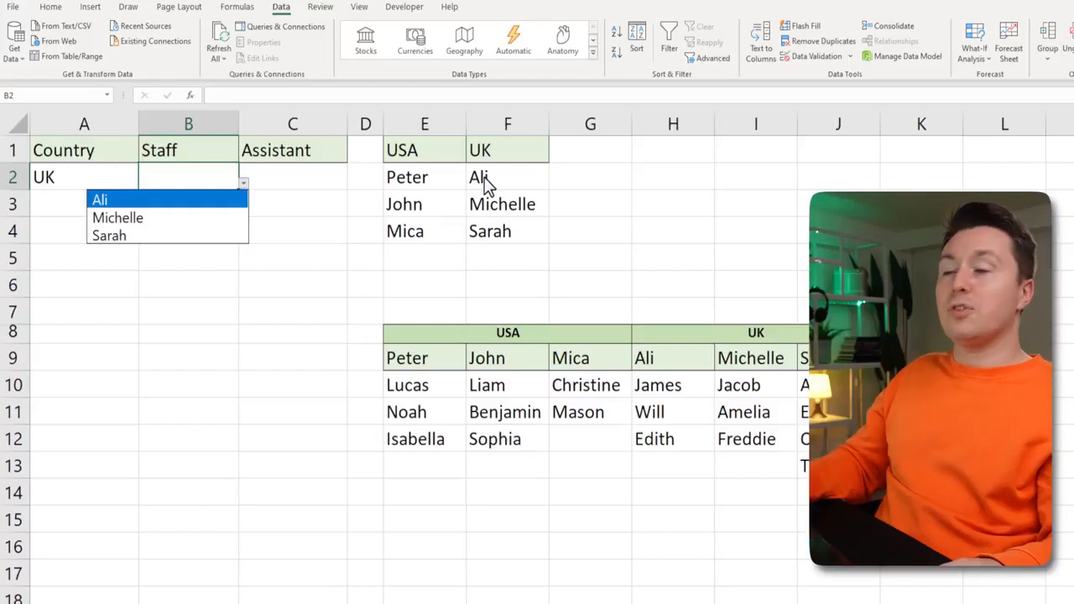
left_click(126, 216)
left_click(297, 172)
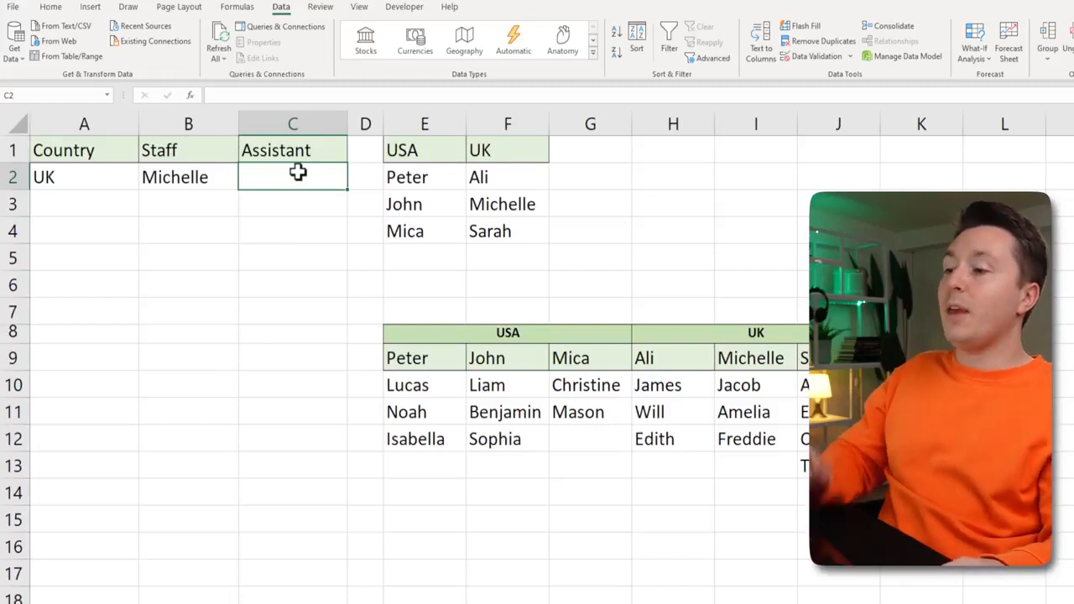
left_click(755, 387)
left_click(754, 415)
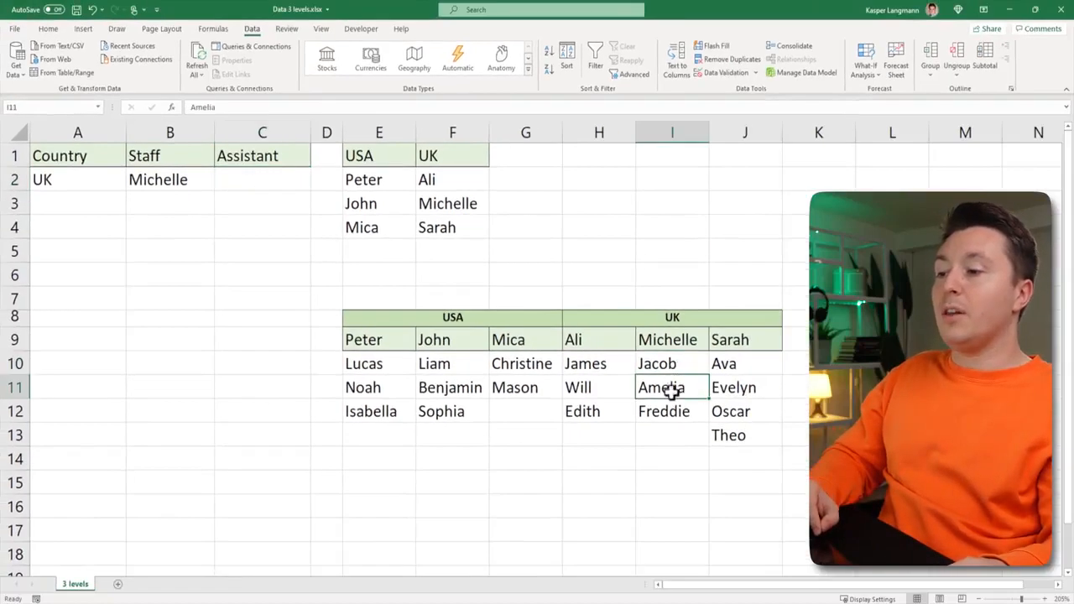
left_click(666, 412)
Apply list data validation to Assistant cells C2:C13 with the source =INDIRECT($B2).
left_click(276, 176)
left_click_drag(276, 175, 248, 451)
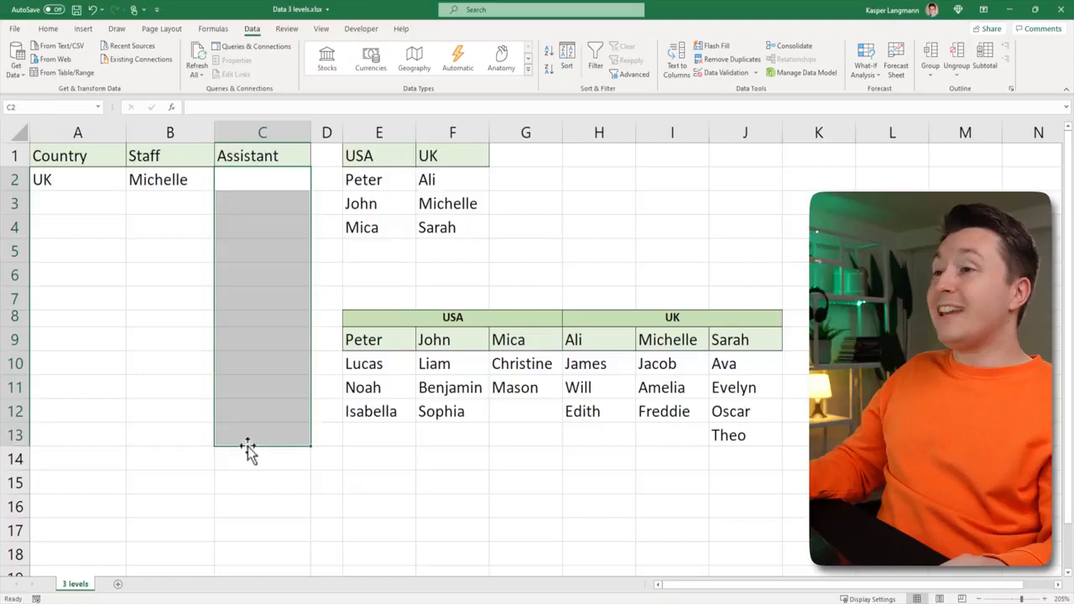
left_click(723, 73)
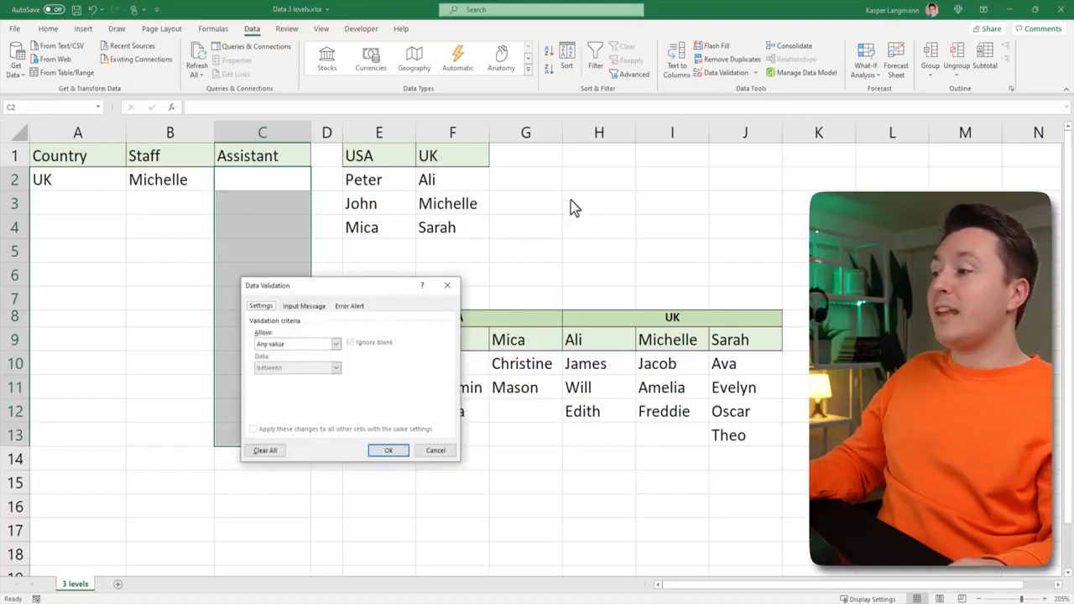
left_click(289, 343)
left_click(274, 376)
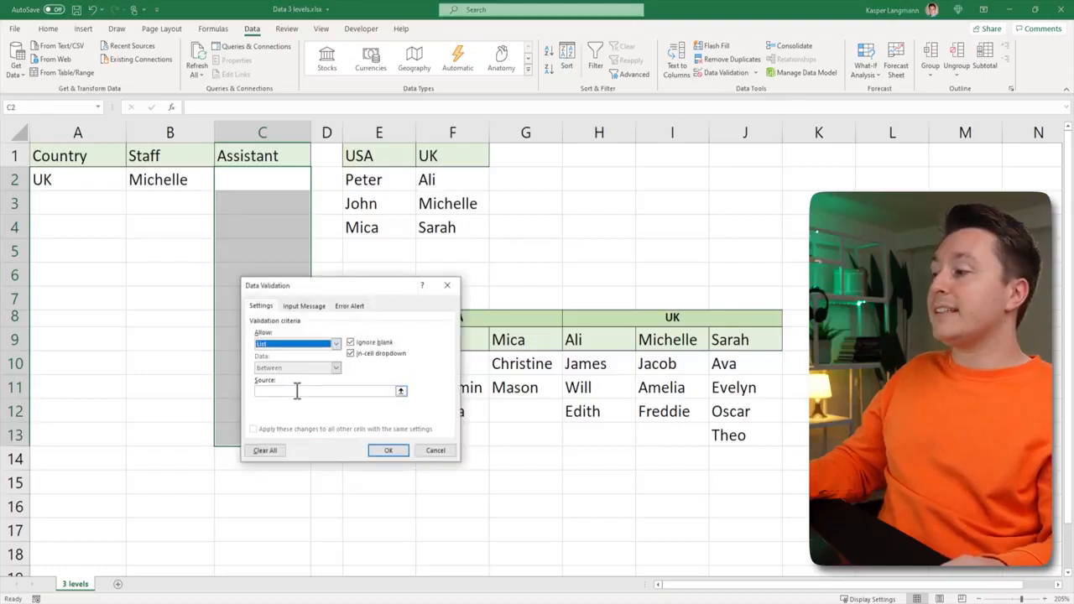
left_click(297, 391)
type("=IND")
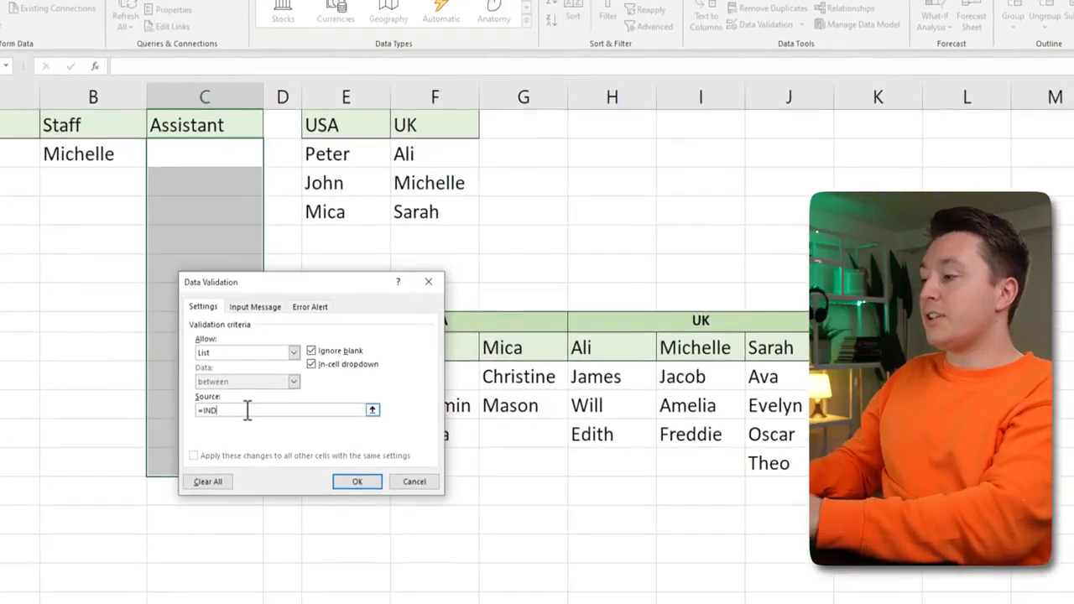
type("IRECT(")
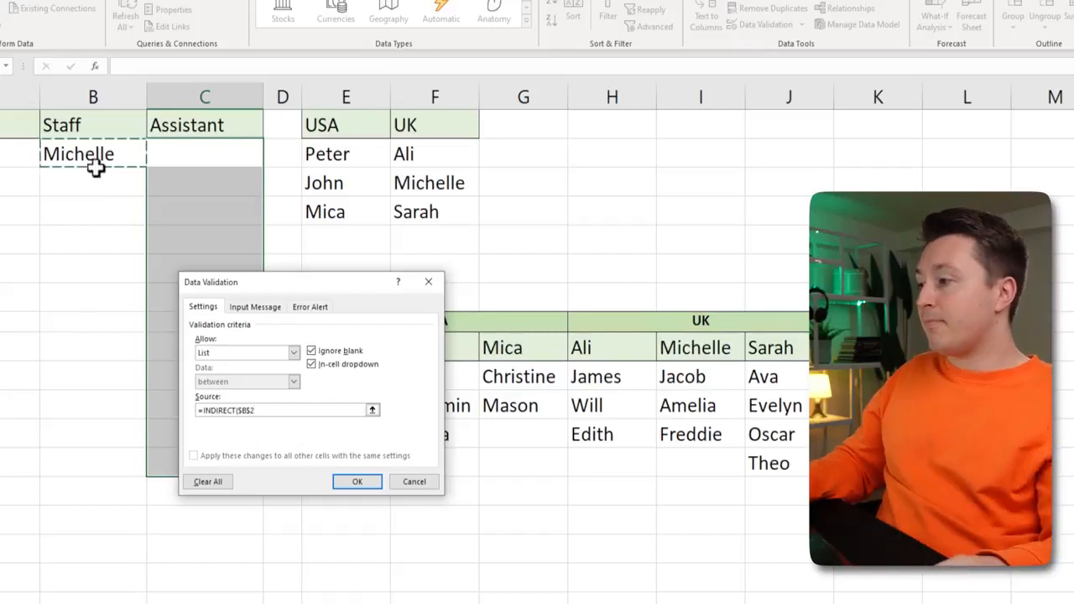
key("Delete")
type(")")
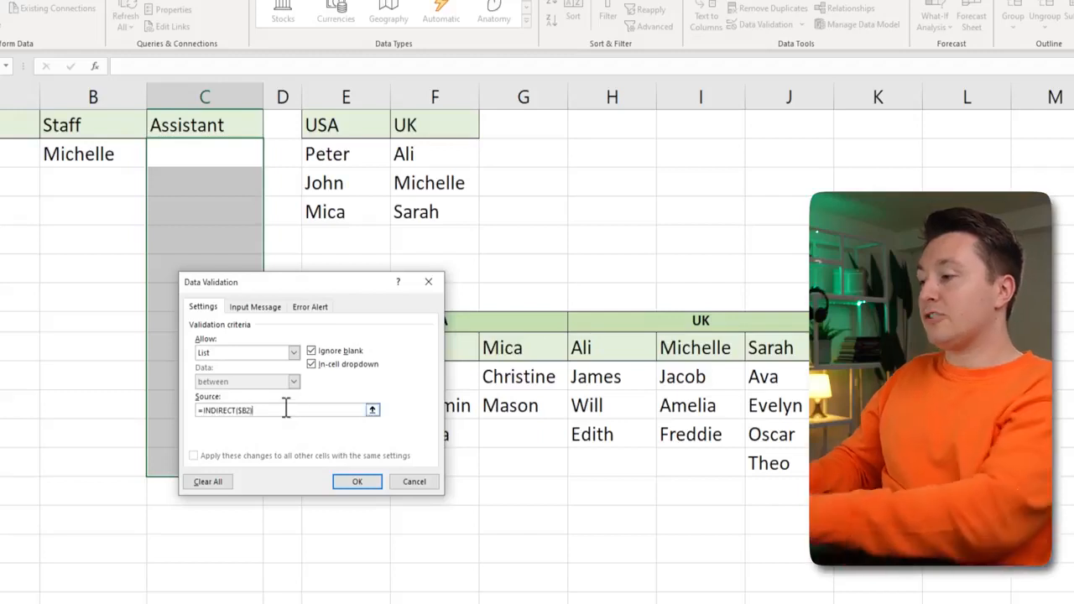
left_click(355, 481)
Choose the second offered assistant in C2, and set Country cell A3 to UK and A4 to USA from their drop-down lists.
left_click(268, 161)
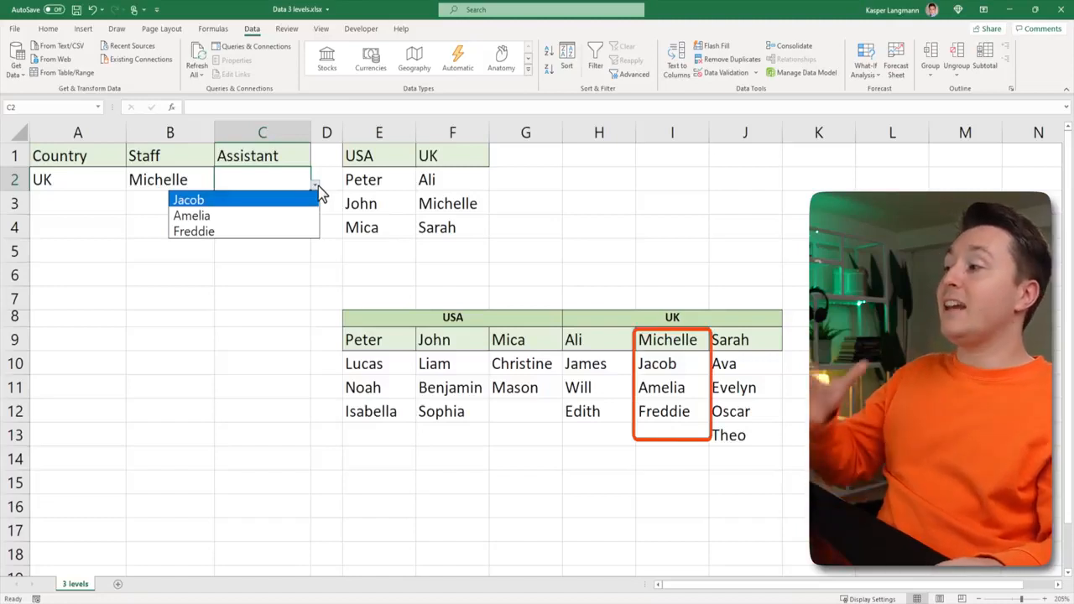
left_click(246, 219)
left_click(113, 207)
left_click(131, 208)
left_click(67, 241)
left_click(105, 227)
left_click(130, 231)
left_click(71, 247)
Choose the third offered staff member in B3 and that person's third assistant in C3 from the drop-down lists.
left_click(195, 207)
left_click(218, 211)
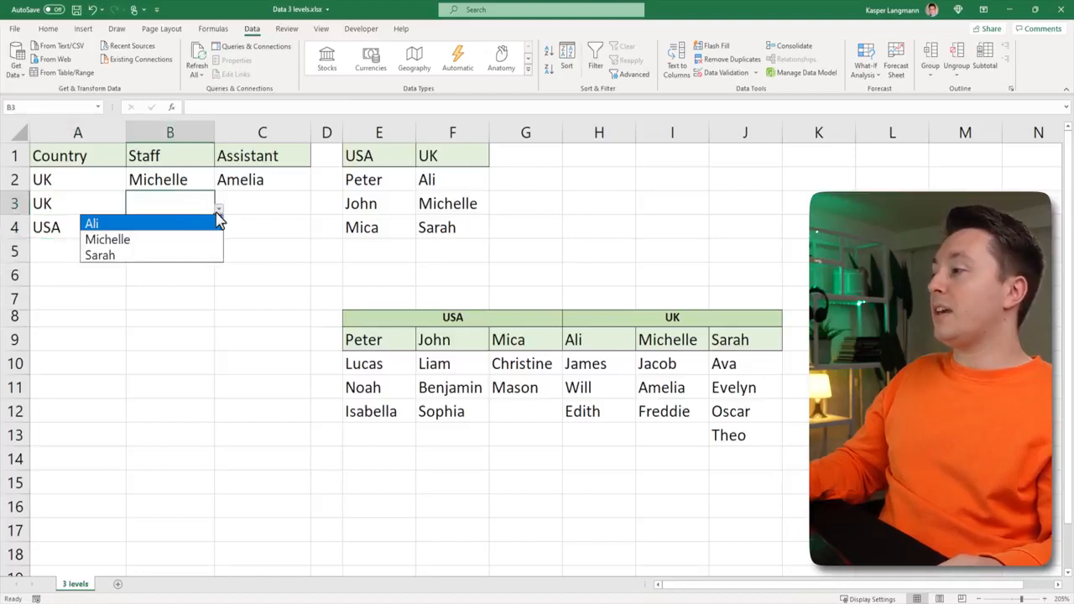
left_click(124, 252)
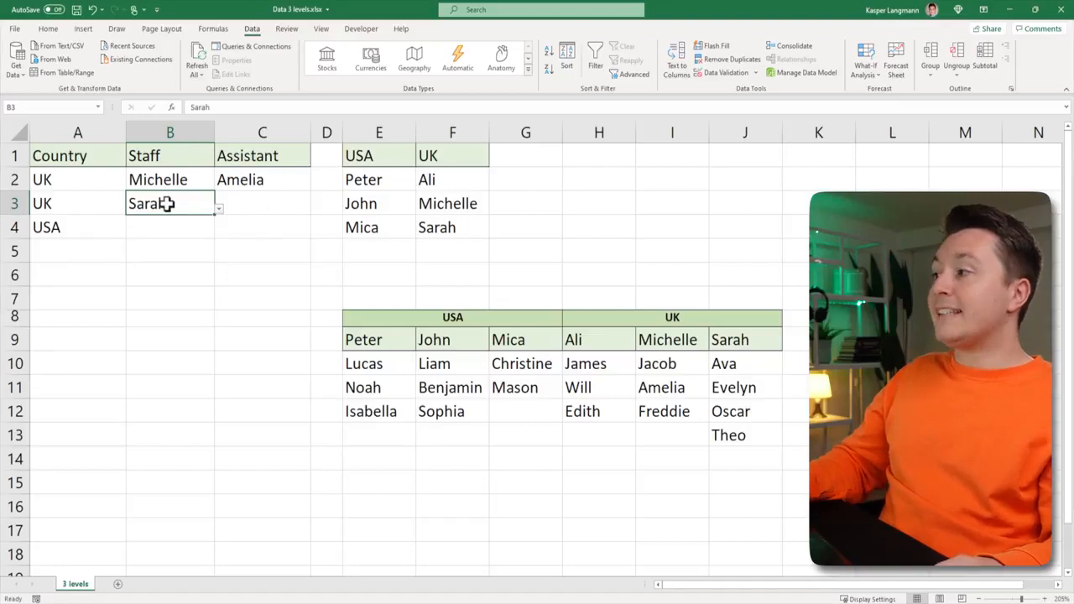
left_click_drag(744, 358, 745, 435)
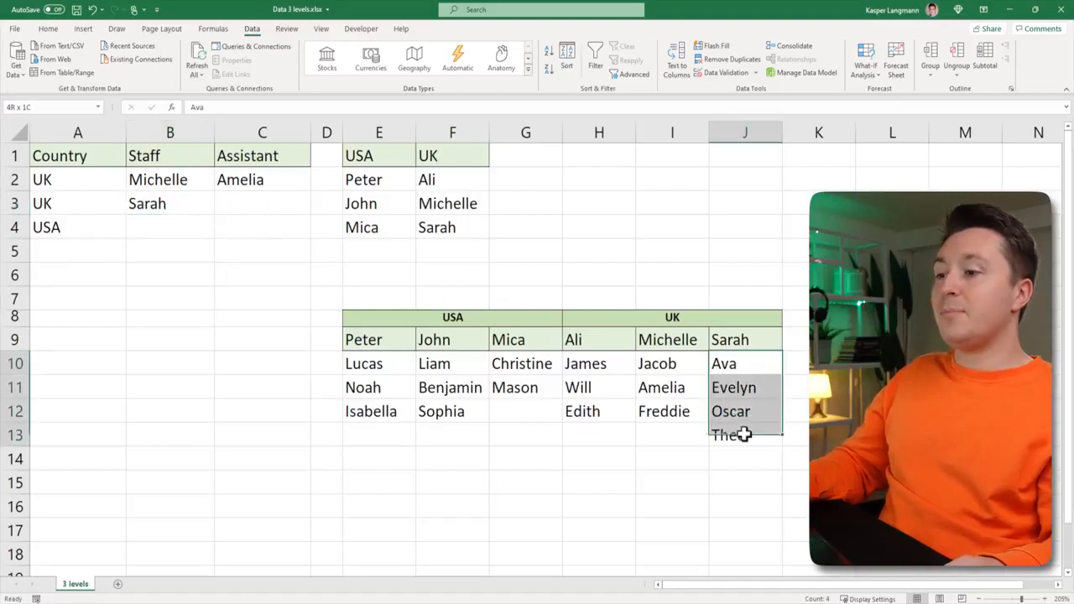
left_click(261, 199)
left_click(315, 209)
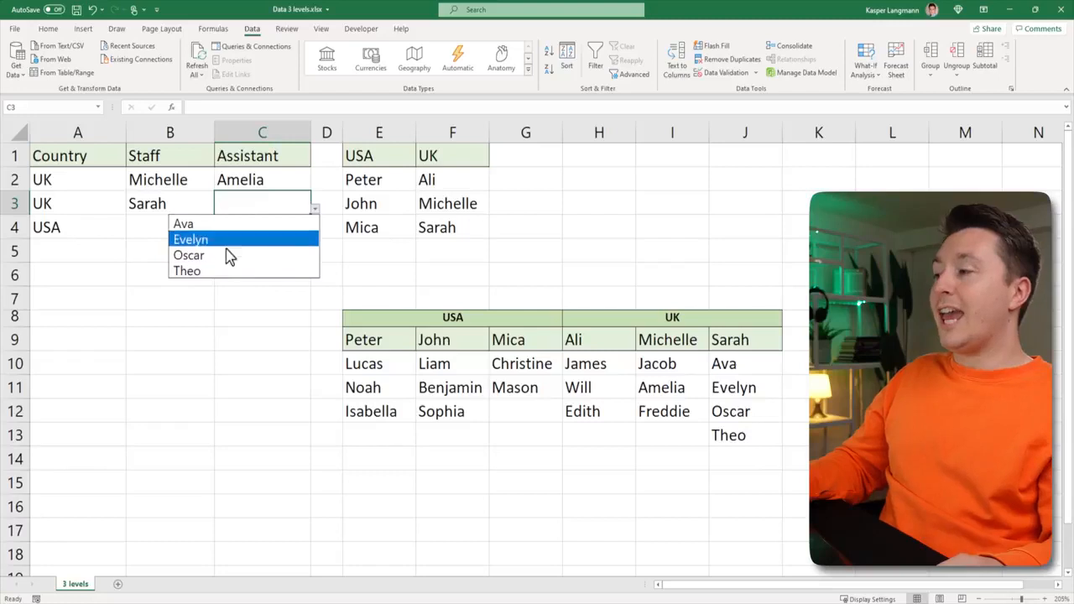
left_click(228, 263)
Select Staff cell B4 in the USA row for choosing a staff member.
left_click(208, 228)
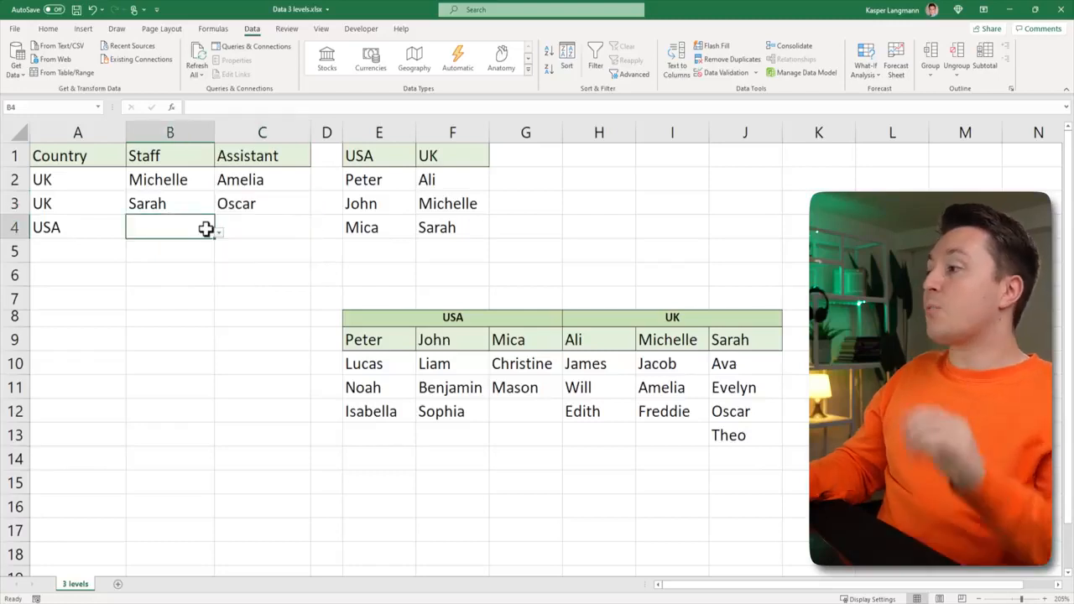